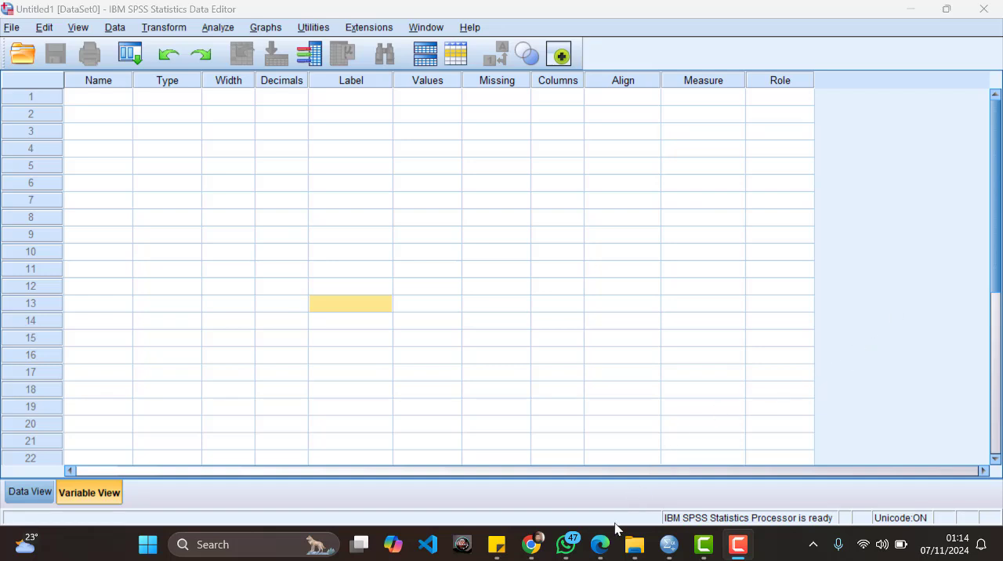
Step: Switch to the Edge PDF and review the Pearson validity example with its respondent score table
{"action": "mouse_move", "coordinate": [600, 544]}
{"action": "left_click", "coordinate": [602, 491]}
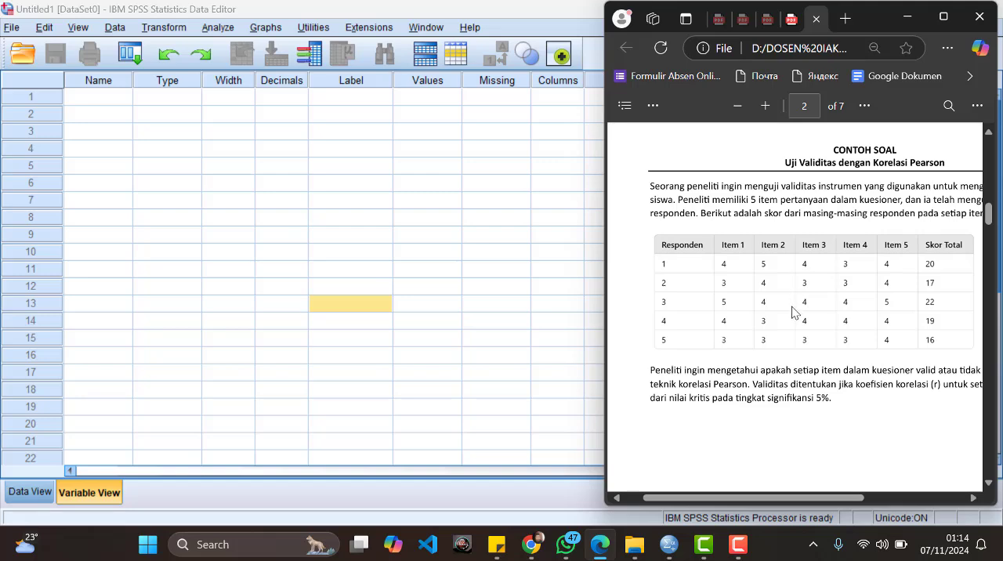
{"action": "scroll", "coordinate": [791, 312], "scroll_direction": "down", "scroll_amount": 2}
{"action": "scroll", "coordinate": [791, 312], "scroll_direction": "up", "scroll_amount": 2}
Step: Return to the SPSS Variable View, then restore, move and heighten the Data Editor window so it sits beside the PDF's score table
{"action": "left_click", "coordinate": [473, 240]}
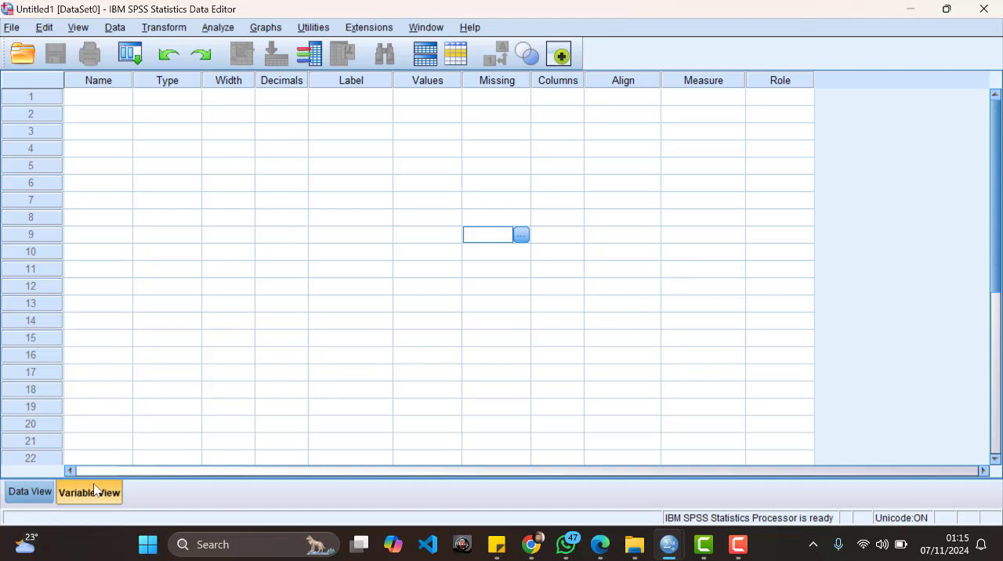
{"action": "left_click", "coordinate": [31, 494]}
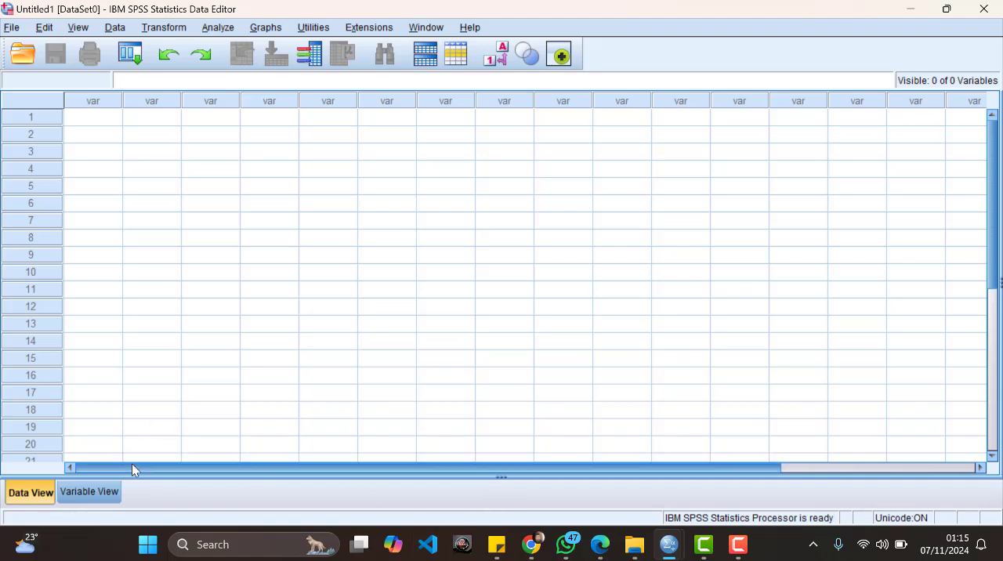
{"action": "left_click", "coordinate": [89, 491]}
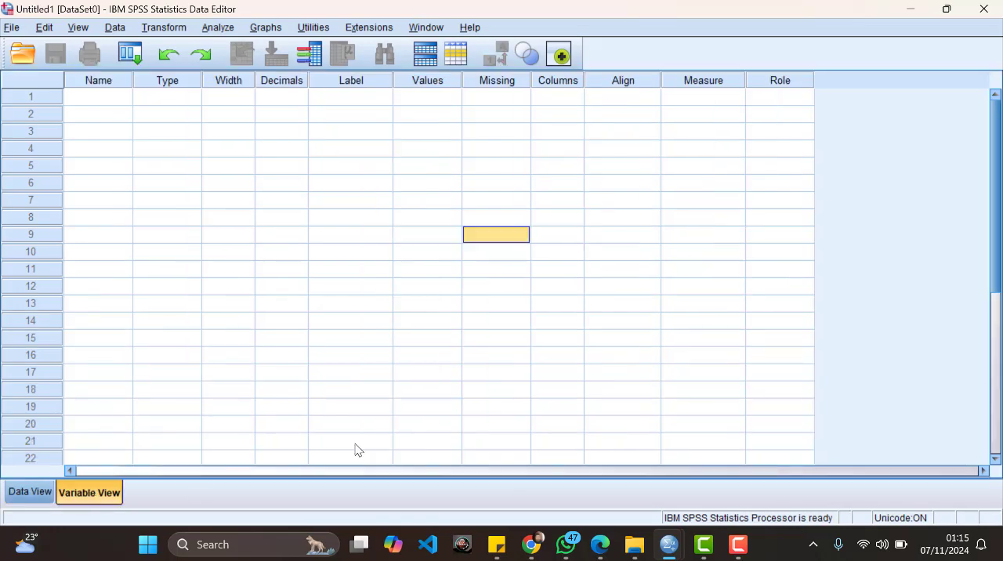
{"action": "left_click", "coordinate": [949, 10]}
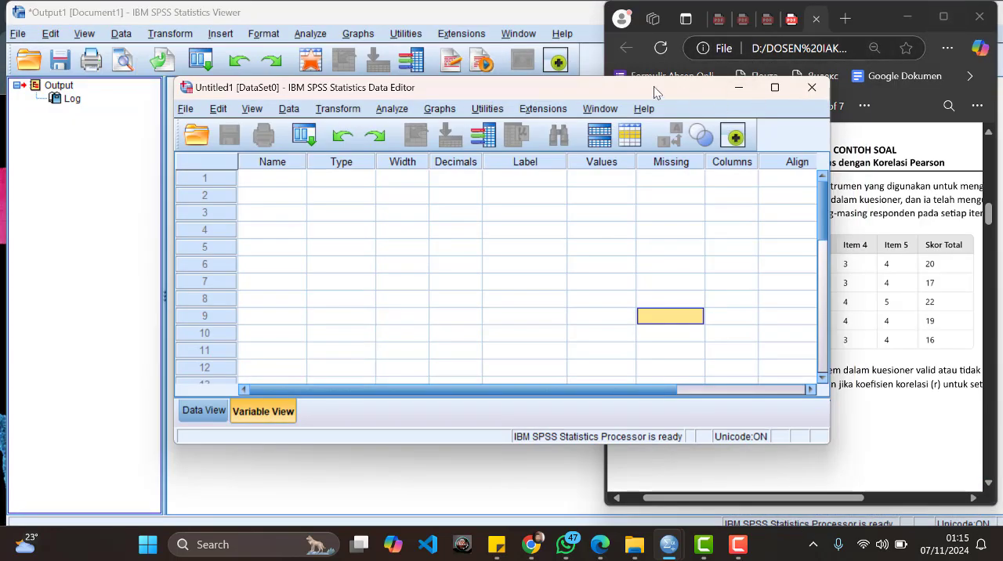
{"action": "left_click_drag", "start_coordinate": [653, 90], "coordinate": [452, 21]}
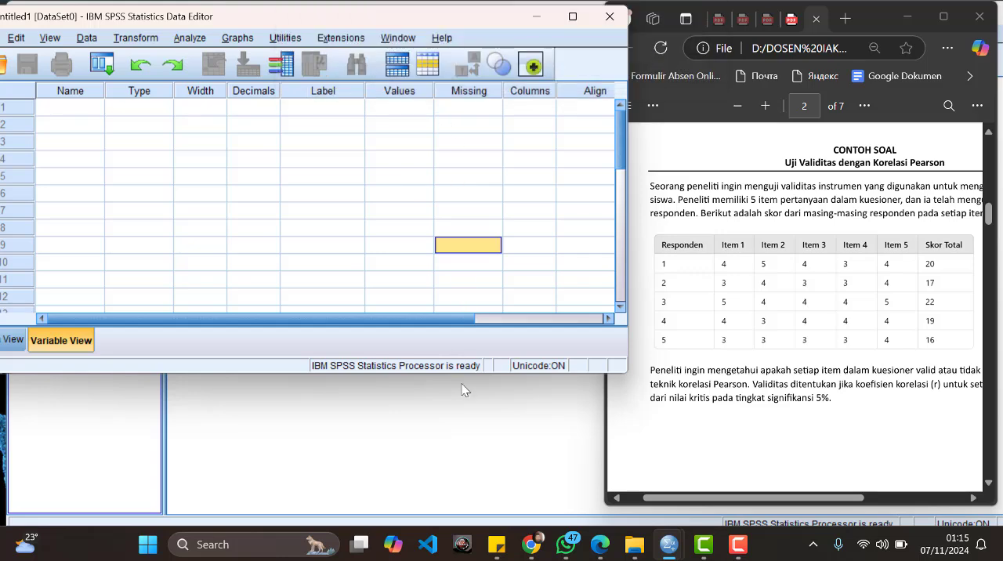
{"action": "left_click_drag", "start_coordinate": [460, 374], "coordinate": [438, 528]}
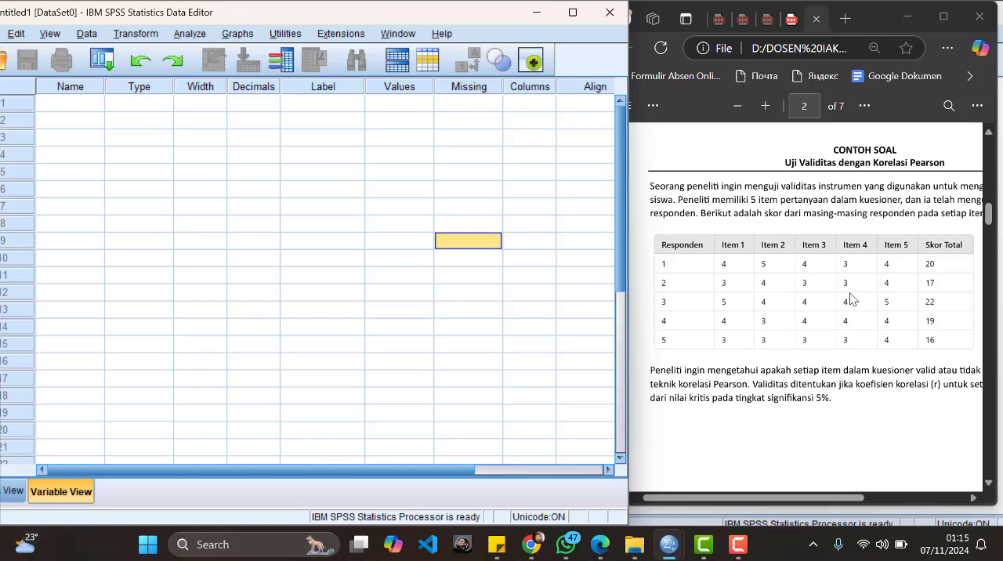
Step: Define five variables named Soal1, Soal2, Soal3, Soal4 and Soal5 in the first five rows
{"action": "left_click", "coordinate": [89, 105]}
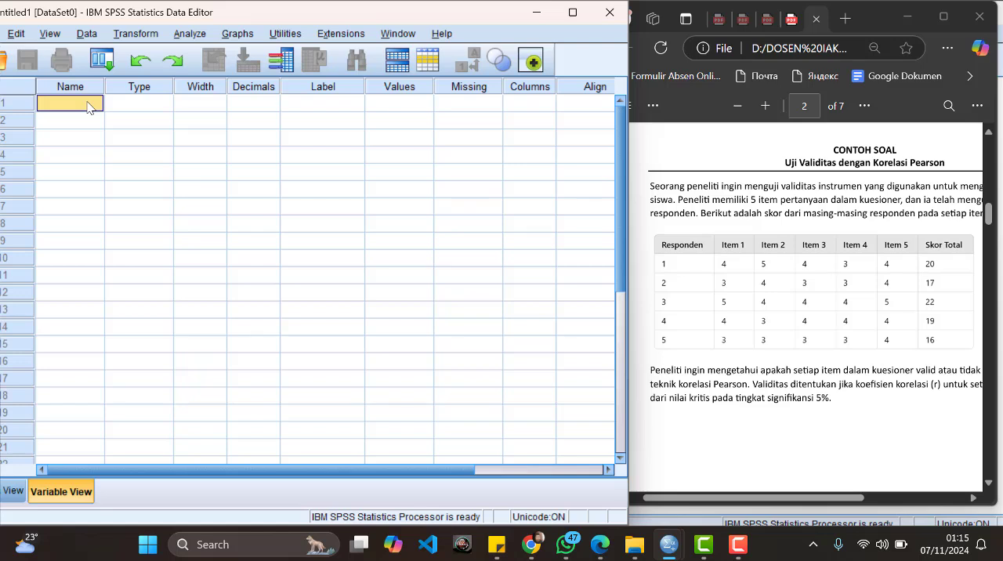
{"action": "type", "text": "Soal1"}
{"action": "key", "text": "Return"}
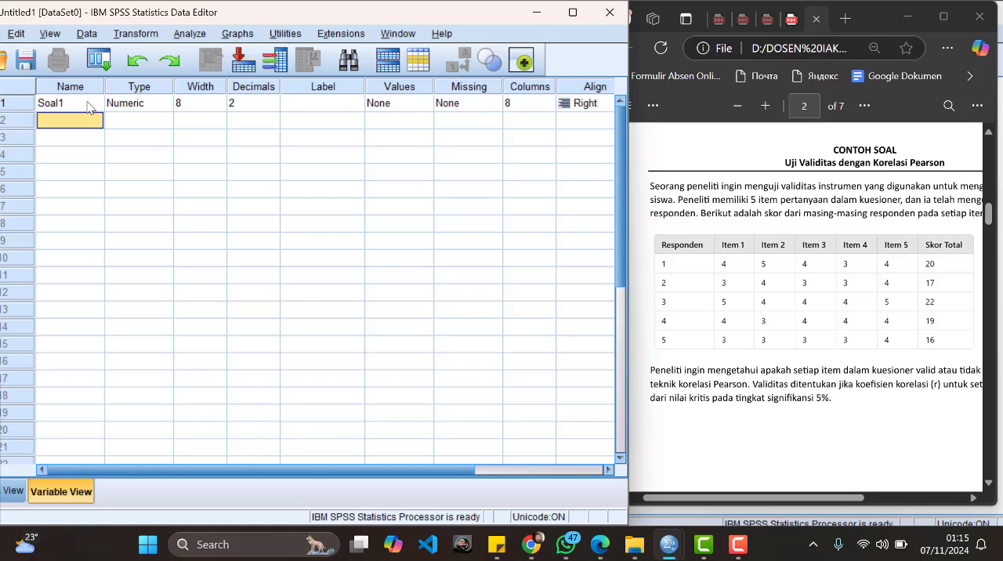
{"action": "type", "text": "Soal2"}
{"action": "key", "text": "Return"}
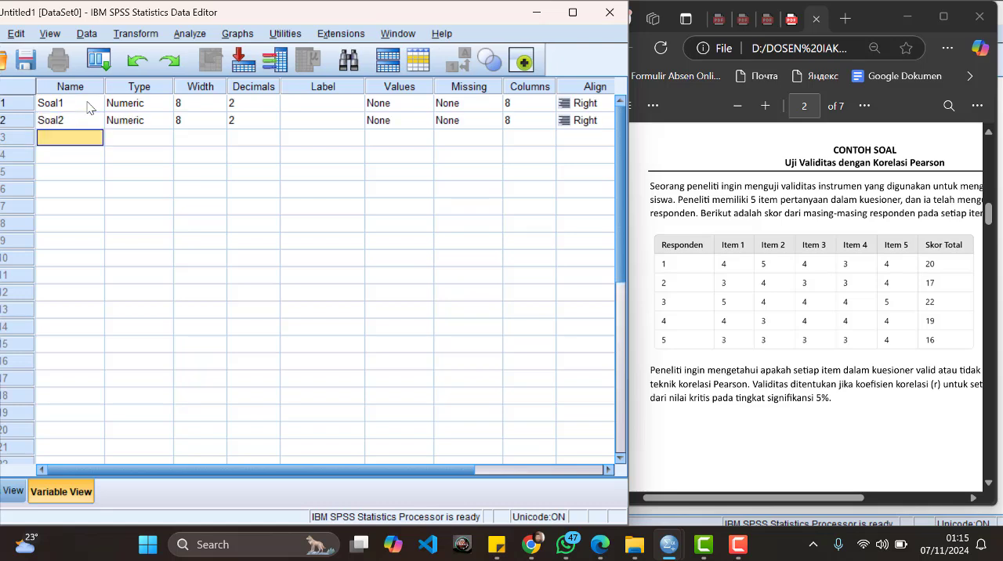
{"action": "type", "text": "Soal3"}
{"action": "key", "text": "Return"}
{"action": "type", "text": "Soal"}
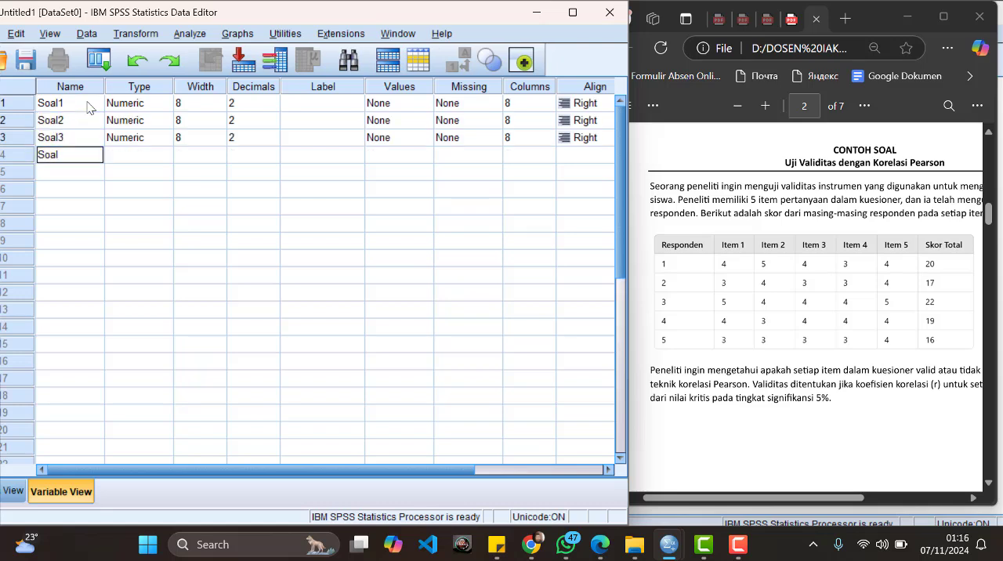
{"action": "type", "text": "4"}
{"action": "key", "text": "Return"}
{"action": "type", "text": "Soal"}
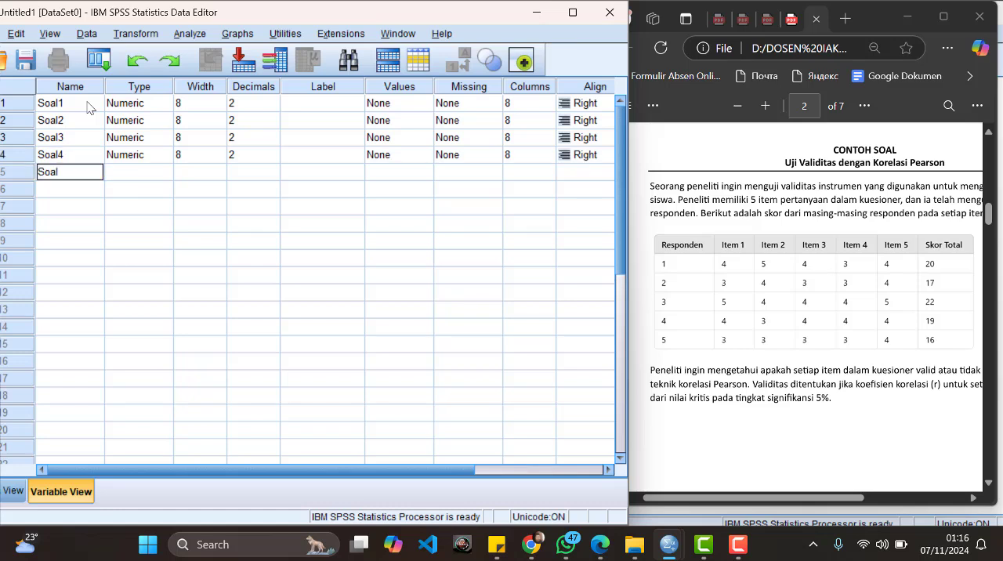
{"action": "type", "text": "5"}
{"action": "key", "text": "Return"}
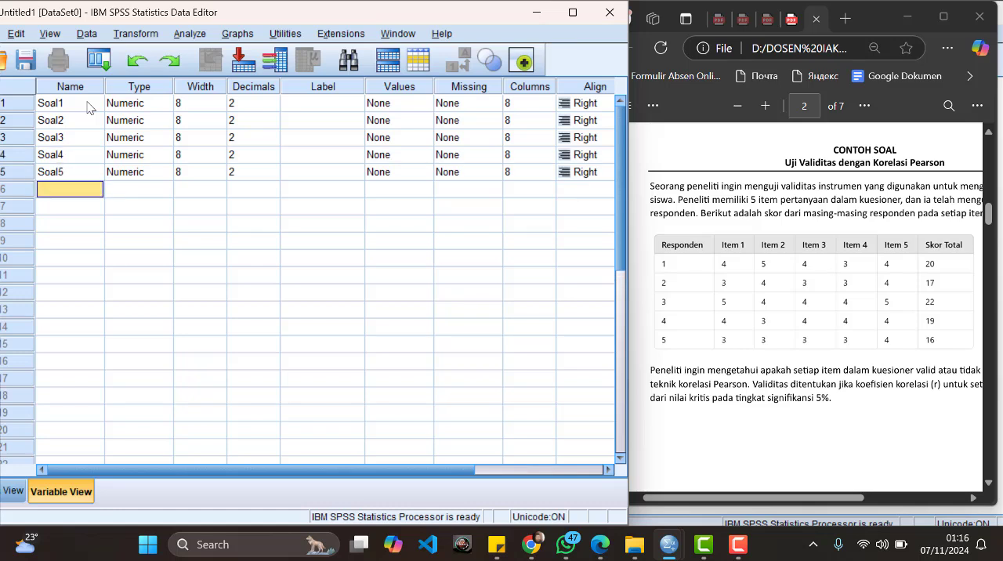
Step: Add a sixth variable named SkorTotal below Soal5
{"action": "type", "text": "Sk"}
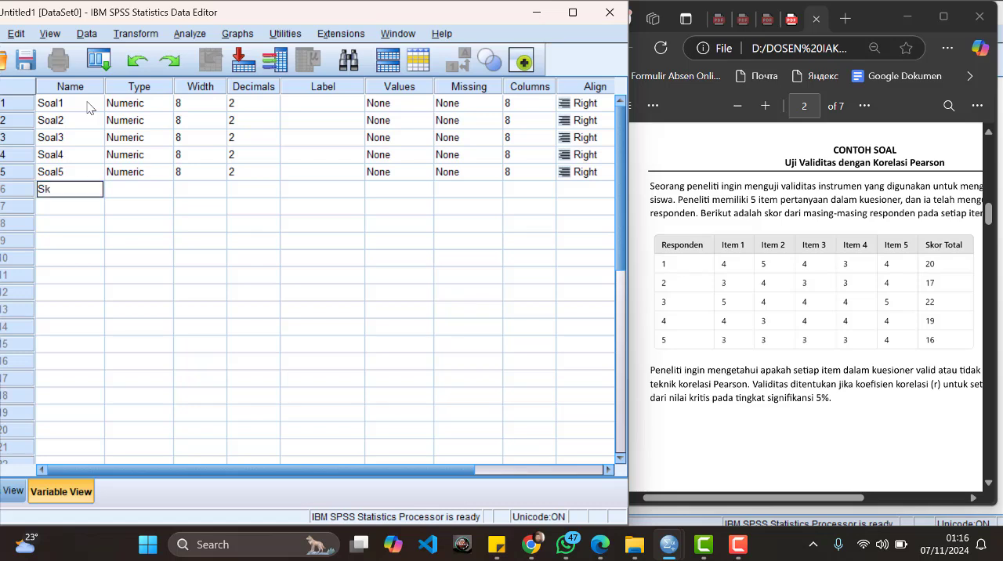
{"action": "type", "text": "orTotal"}
{"action": "key", "text": "Tab"}
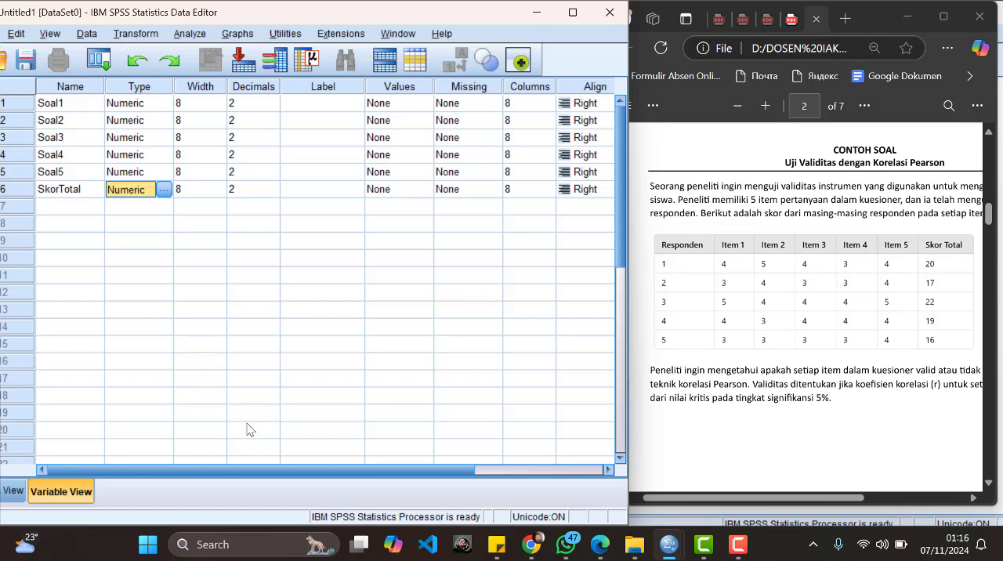
Step: Set the measurement level of all six variables, Soal1 to Soal5 and SkorTotal, to Scale
{"action": "left_click_drag", "start_coordinate": [311, 471], "coordinate": [442, 486]}
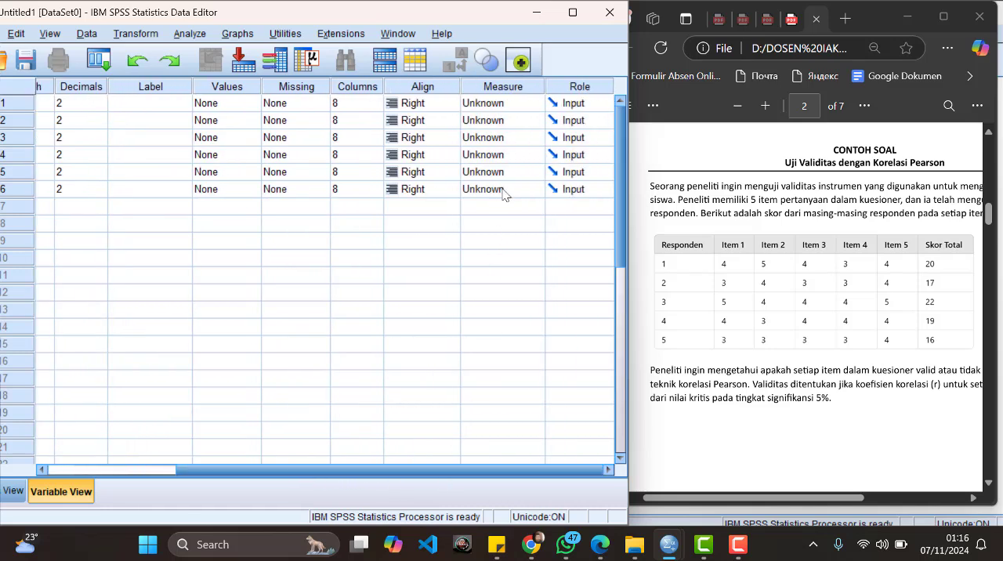
{"action": "left_click", "coordinate": [525, 106]}
{"action": "left_click", "coordinate": [493, 122]}
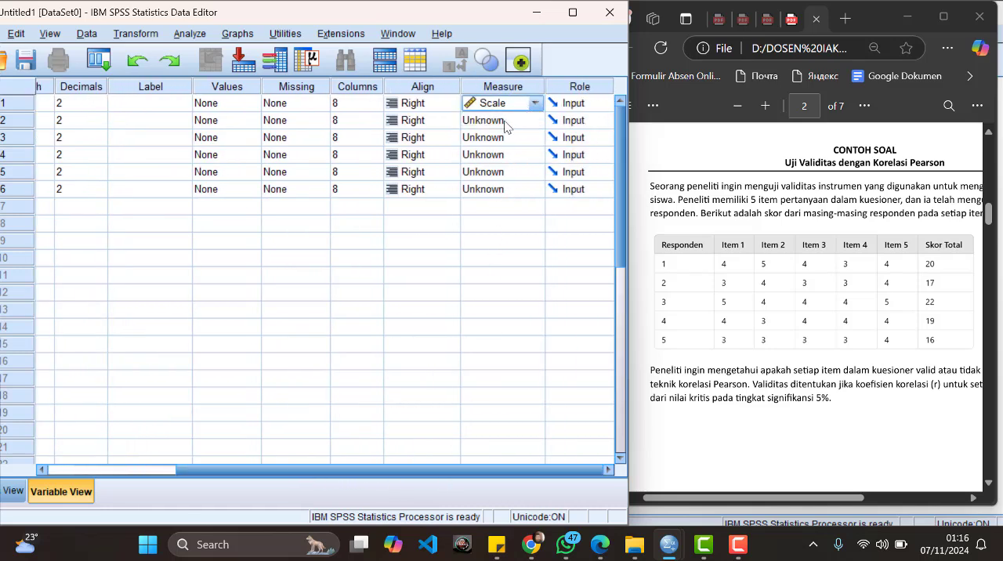
{"action": "left_click", "coordinate": [504, 125]}
{"action": "left_click", "coordinate": [498, 139]}
{"action": "left_click", "coordinate": [498, 138]}
{"action": "left_click", "coordinate": [504, 155]}
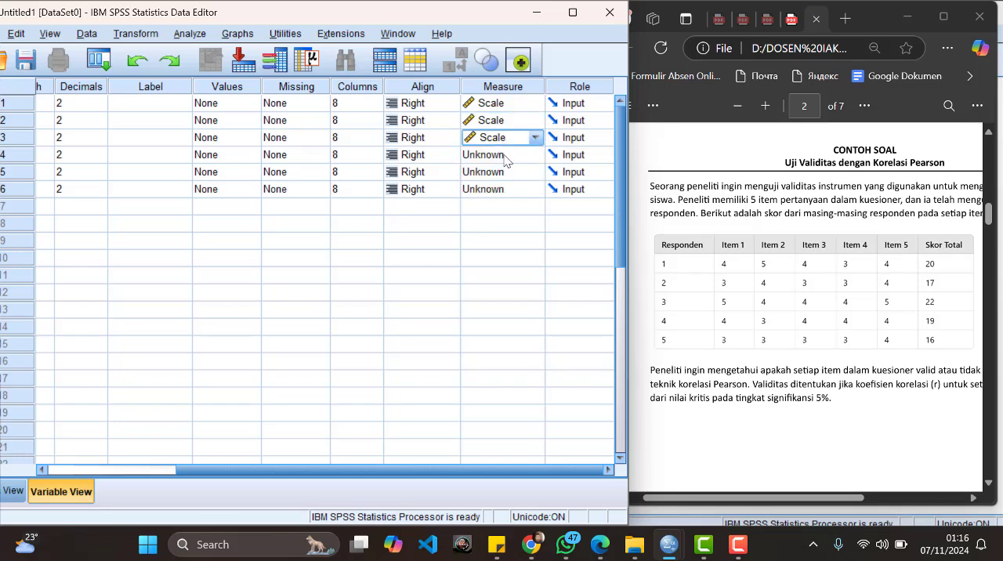
{"action": "left_click", "coordinate": [505, 157]}
{"action": "left_click", "coordinate": [501, 173]}
{"action": "left_click", "coordinate": [500, 174]}
{"action": "left_click", "coordinate": [498, 190]}
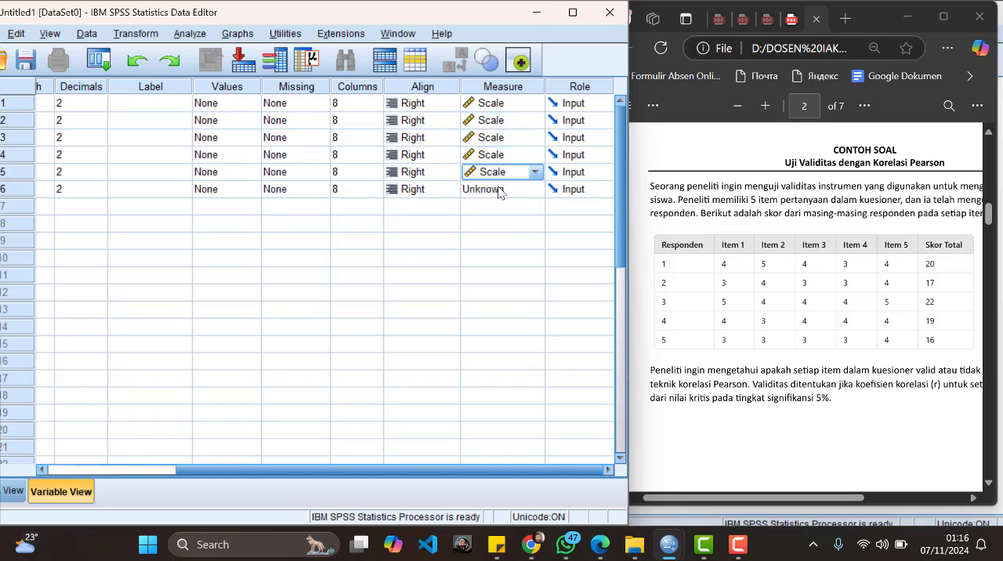
{"action": "left_click", "coordinate": [500, 191]}
{"action": "left_click", "coordinate": [501, 208]}
{"action": "left_click", "coordinate": [486, 394]}
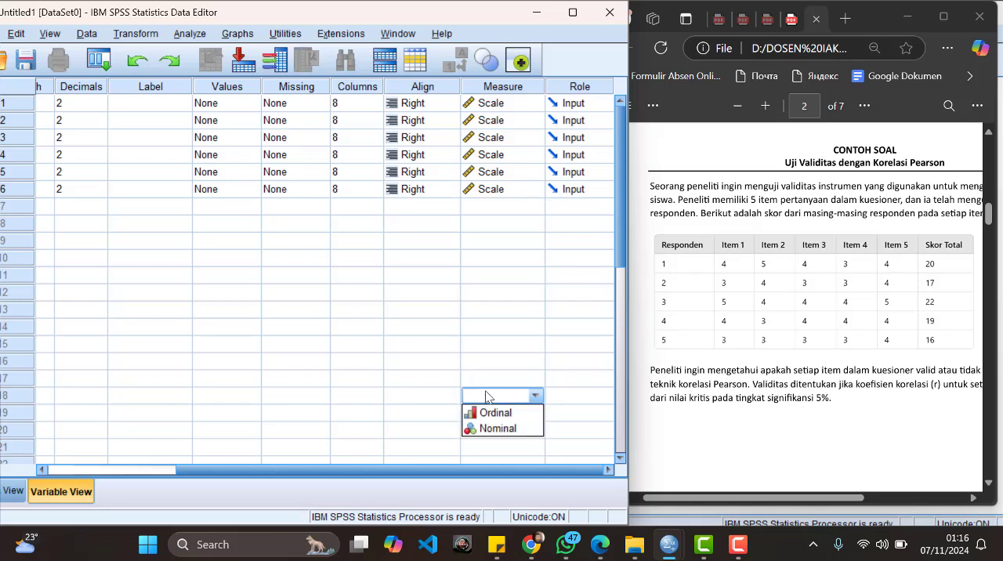
Step: Label the five item variables "Soal 1", "Soal 2", "SOal 3", "Soal 4" and "Soal 5"
{"action": "left_click_drag", "start_coordinate": [395, 469], "coordinate": [259, 470]}
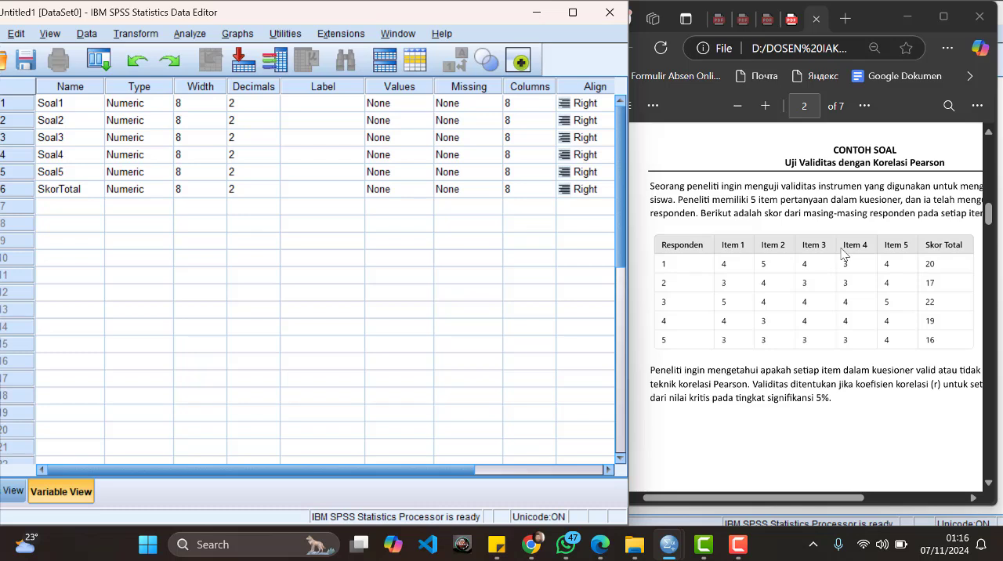
{"action": "left_click", "coordinate": [329, 109]}
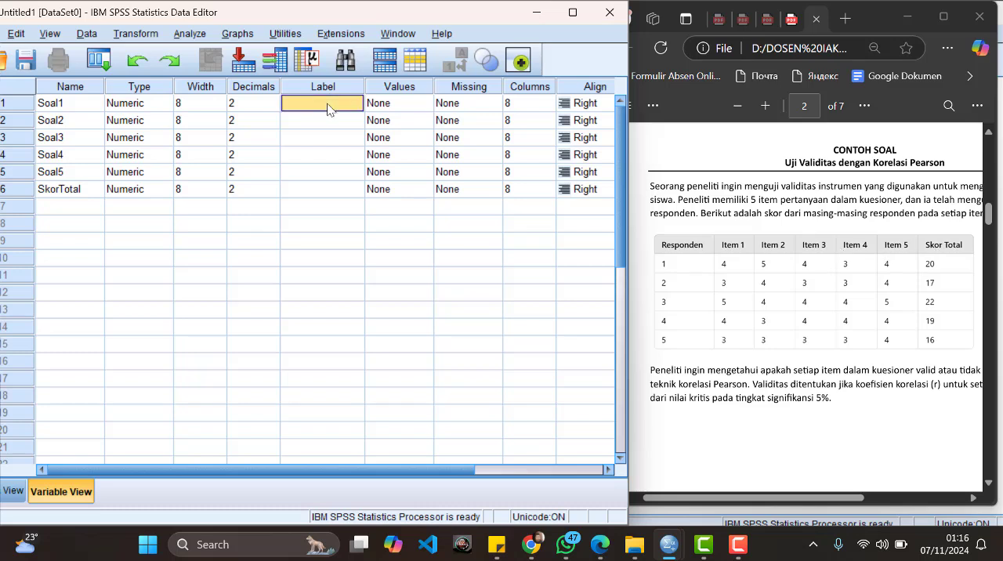
{"action": "type", "text": "Soal 1"}
{"action": "key", "text": "Return"}
{"action": "type", "text": "Soal 2"}
{"action": "key", "text": "Return"}
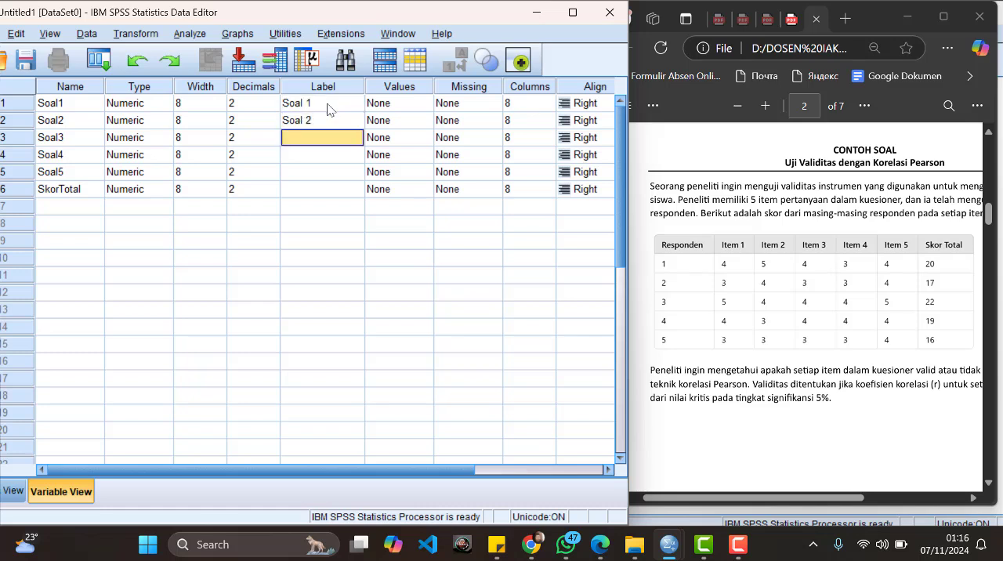
{"action": "type", "text": "SOal 3"}
{"action": "key", "text": "Return"}
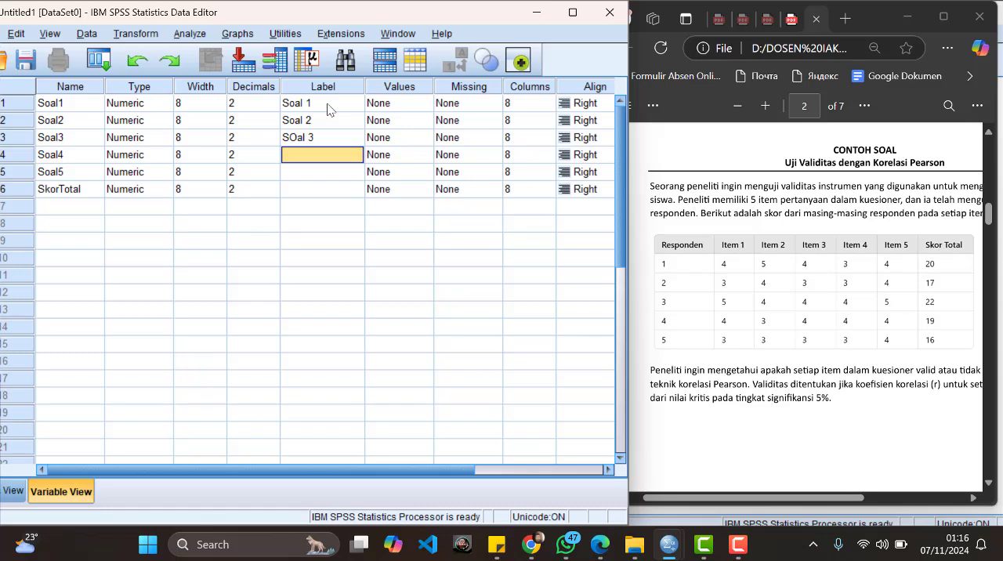
{"action": "type", "text": "Soal 4"}
{"action": "key", "text": "Return"}
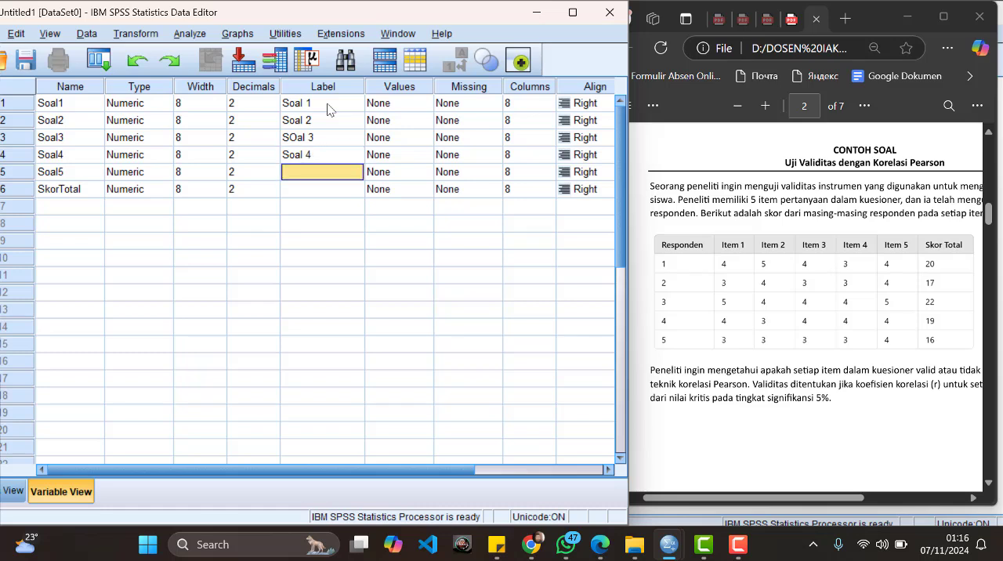
{"action": "type", "text": "Soal 5"}
{"action": "key", "text": "Return"}
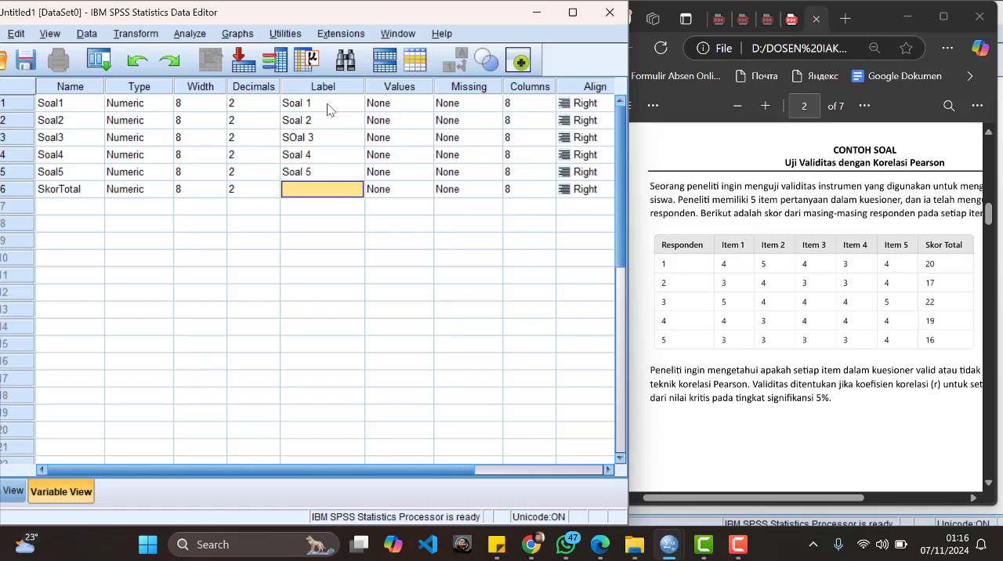
Step: Label the SkorTotal variable "Total Skor"
{"action": "type", "text": "Total S"}
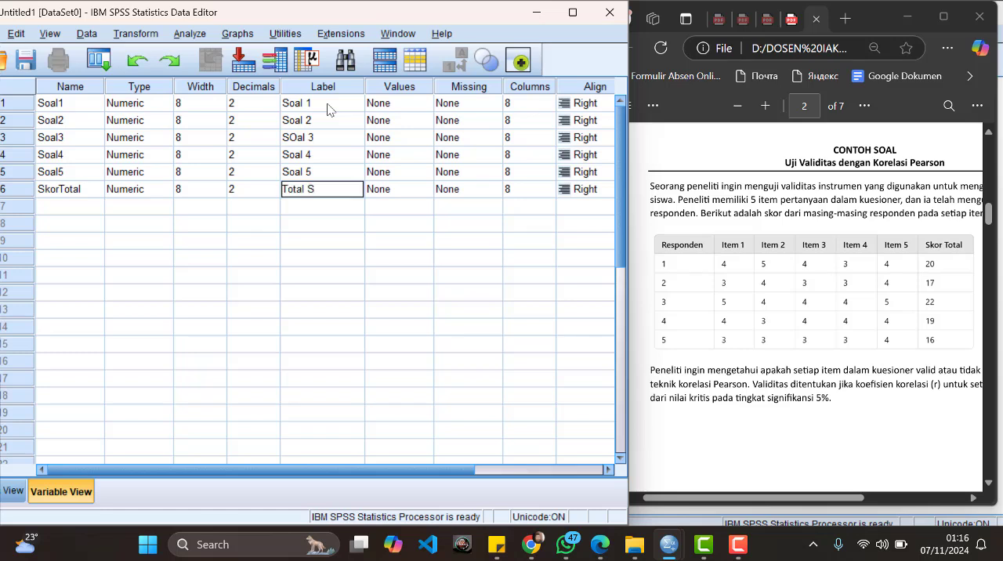
{"action": "type", "text": "kor"}
{"action": "left_click", "coordinate": [439, 279]}
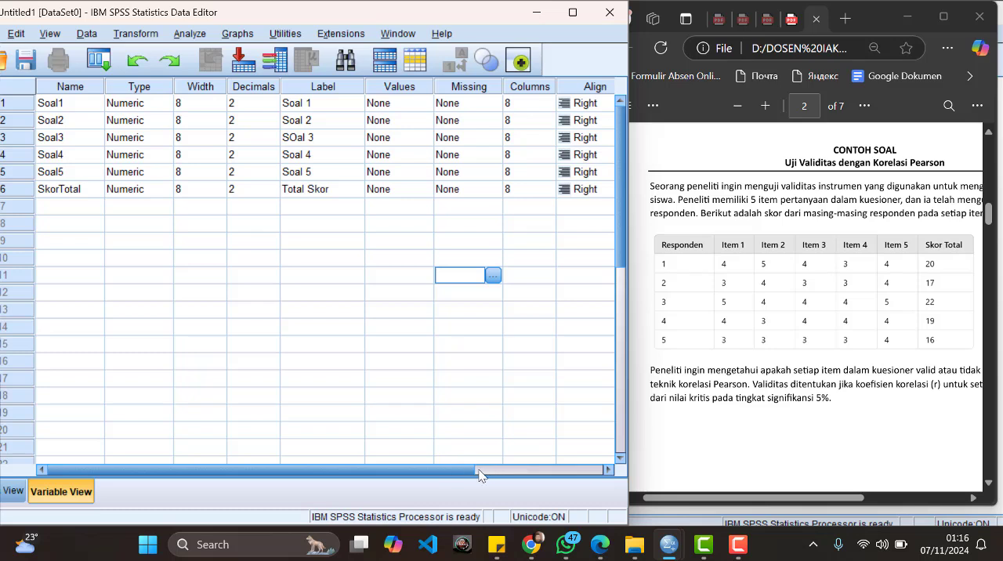
Step: Check the settings of all six variables and move the Data Editor window fully onto the screen
{"action": "left_click_drag", "start_coordinate": [452, 470], "coordinate": [589, 470]}
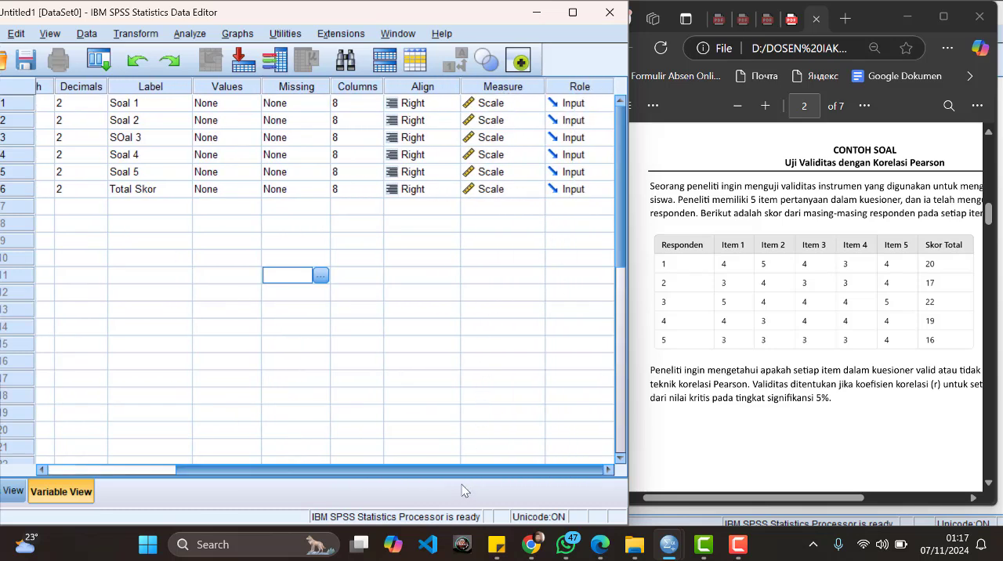
{"action": "left_click_drag", "start_coordinate": [444, 471], "coordinate": [314, 470]}
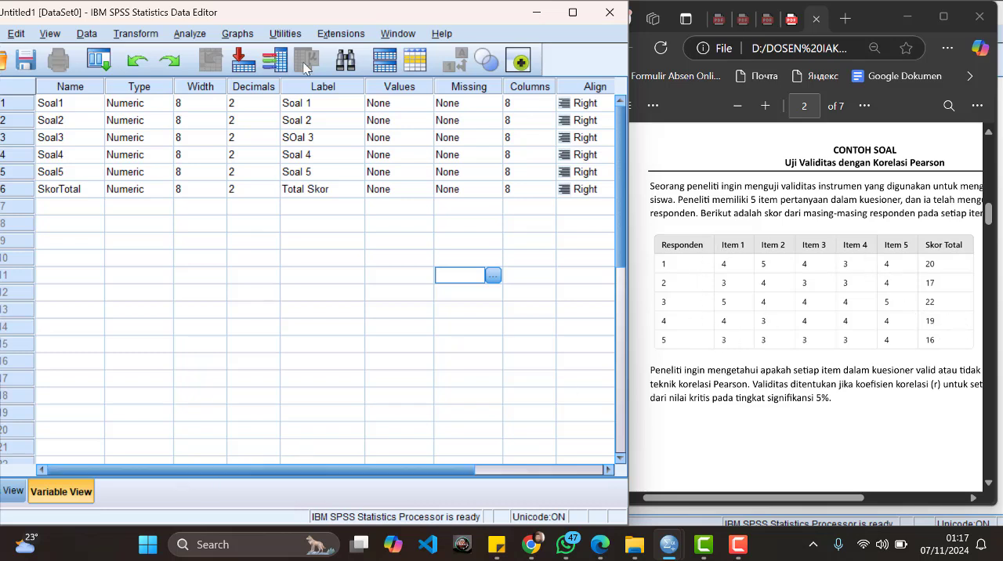
{"action": "left_click_drag", "start_coordinate": [312, 12], "coordinate": [346, 13]}
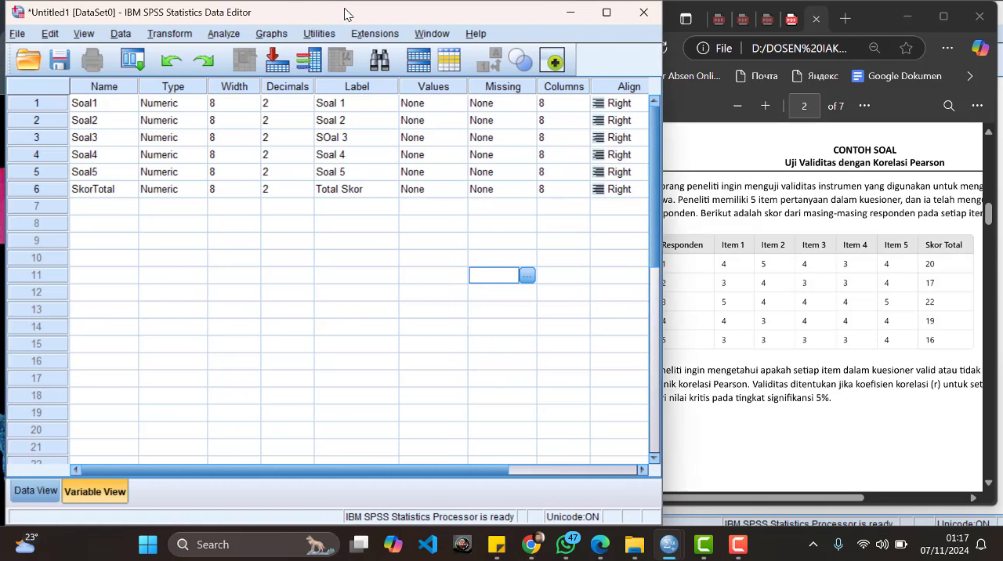
Step: In Data View, enter 4 as the first respondent's score for Soal1
{"action": "left_click", "coordinate": [32, 492]}
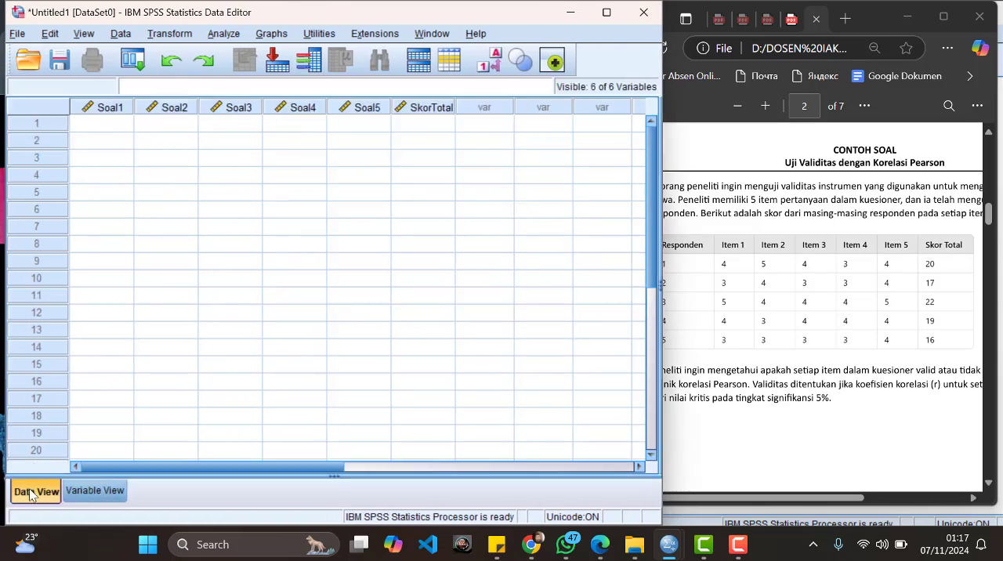
{"action": "left_click", "coordinate": [111, 499]}
{"action": "left_click", "coordinate": [33, 493]}
{"action": "left_click", "coordinate": [102, 124]}
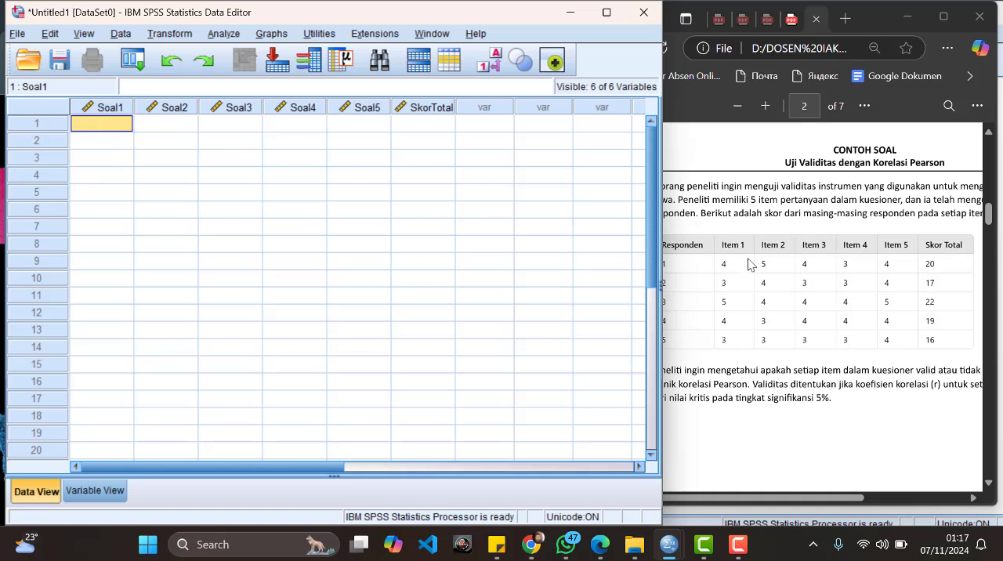
{"action": "type", "text": "4"}
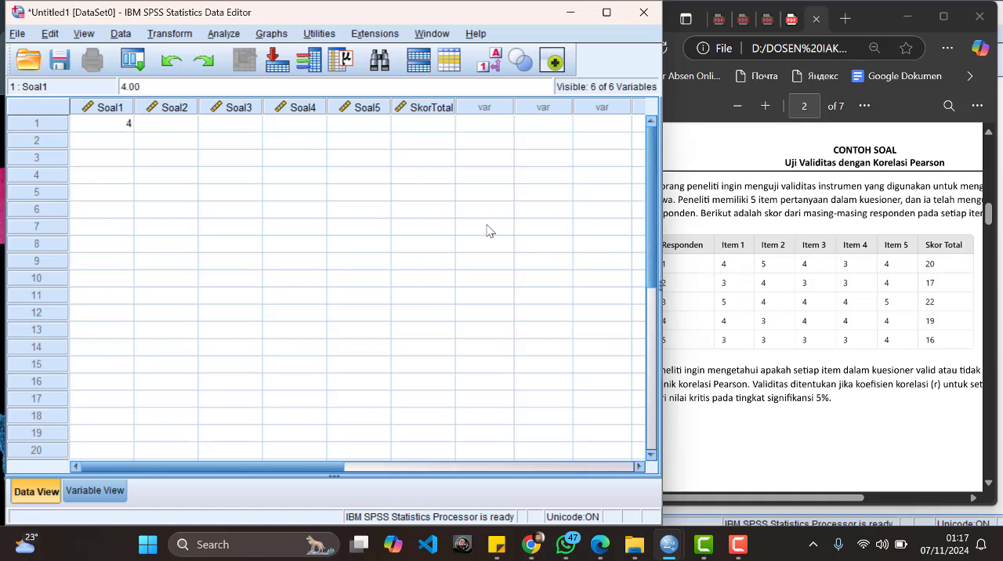
{"action": "key", "text": "Return"}
{"action": "key", "text": "Up"}
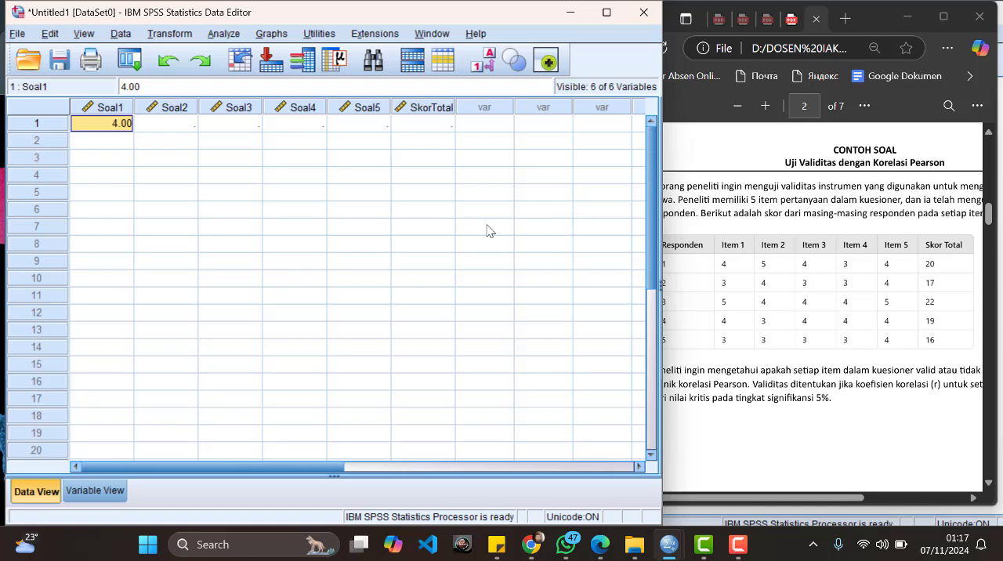
Step: Enter the Soal1 scores of respondents 2 to 5 as 3, 5, 4 and 3
{"action": "key", "text": "Down"}
{"action": "key", "text": "Up"}
{"action": "key", "text": "Down"}
{"action": "type", "text": "3"}
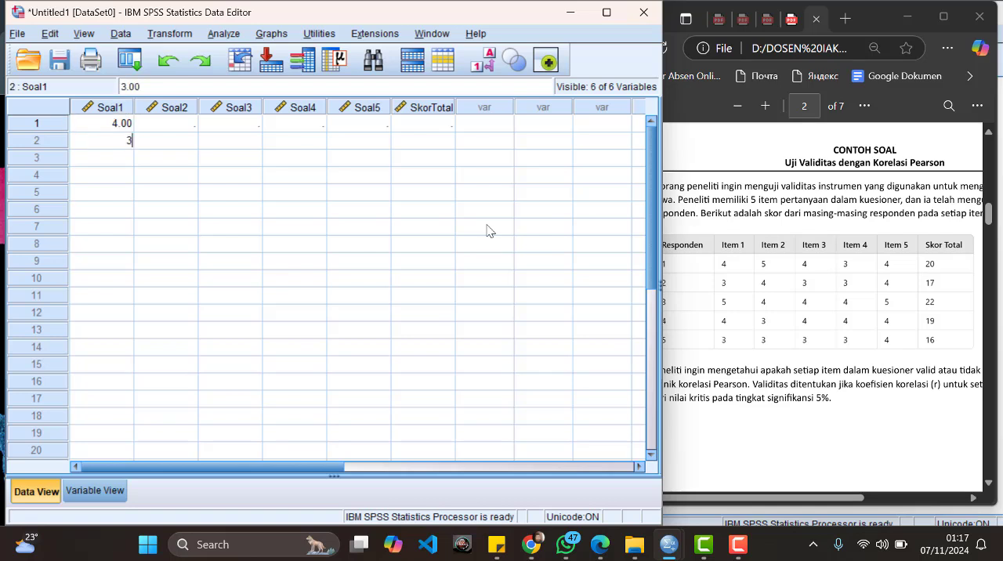
{"action": "key", "text": "Down"}
{"action": "type", "text": "5"}
{"action": "key", "text": "Down"}
{"action": "type", "text": "4"}
{"action": "key", "text": "Down"}
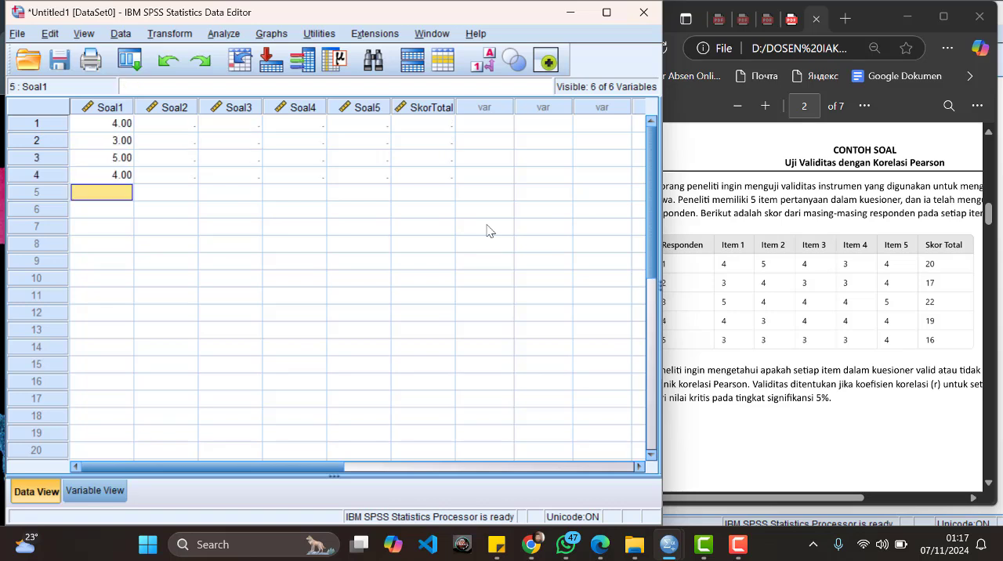
{"action": "type", "text": "3"}
{"action": "key", "text": "Down"}
Step: Enter 5, 4, 4, 3 and 3 as the Soal2 scores of respondents 1 to 5
{"action": "key", "text": "Right"}
{"action": "key", "text": "Up"}
{"action": "key", "text": "Up"}
{"action": "key", "text": "Up"}
{"action": "key", "text": "Up"}
{"action": "key", "text": "Up"}
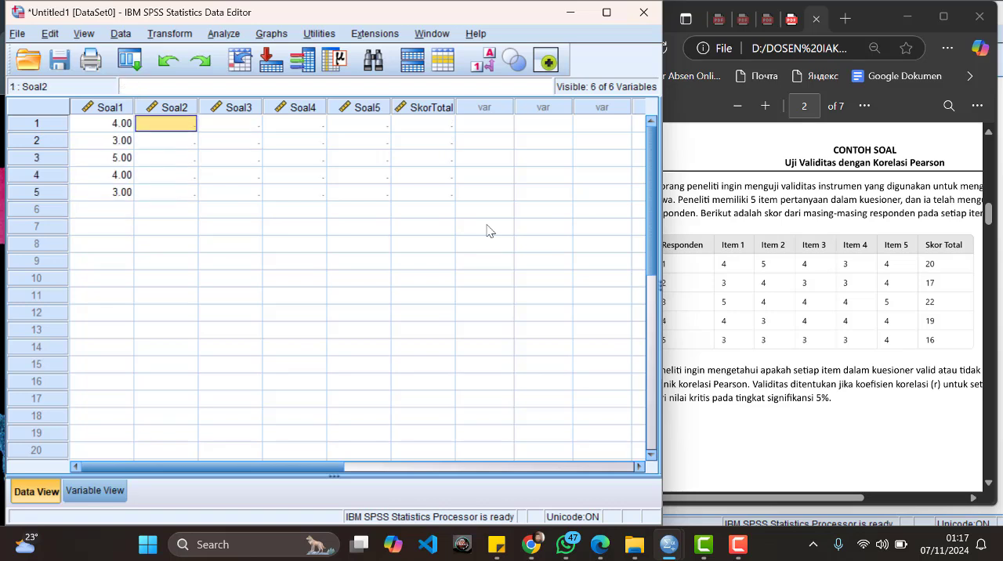
{"action": "type", "text": "4"}
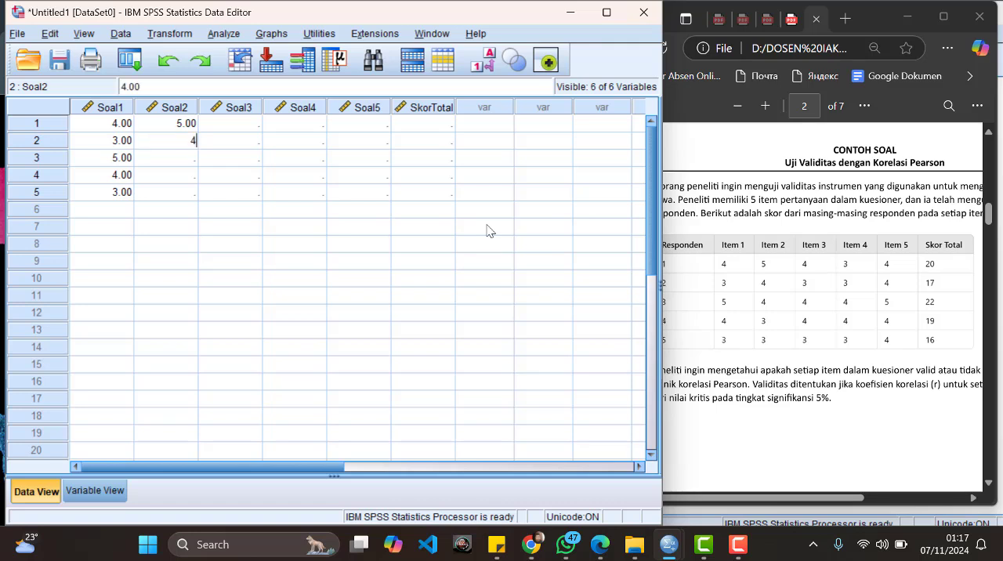
{"action": "key", "text": "Return"}
{"action": "type", "text": "4"}
{"action": "key", "text": "Return"}
{"action": "type", "text": "3"}
{"action": "key", "text": "Return"}
{"action": "type", "text": "3"}
{"action": "key", "text": "Return"}
Step: Enter 4, 3, 4, 4 and 3 as the Soal3 scores of respondents 1 to 5
{"action": "key", "text": "Right"}
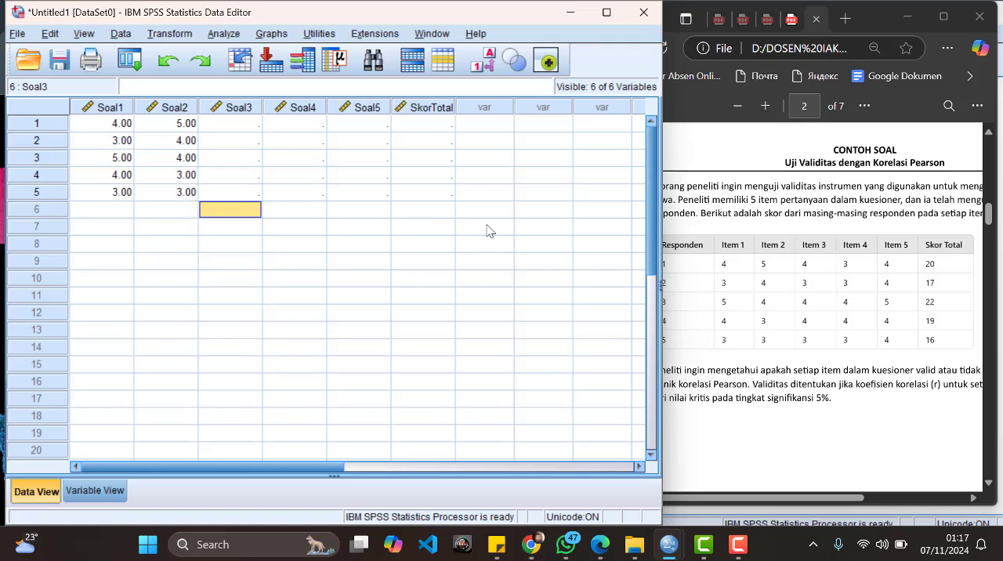
{"action": "key", "text": "Up"}
{"action": "key", "text": "Up"}
{"action": "key", "text": "Up"}
{"action": "key", "text": "Up"}
{"action": "key", "text": "Up"}
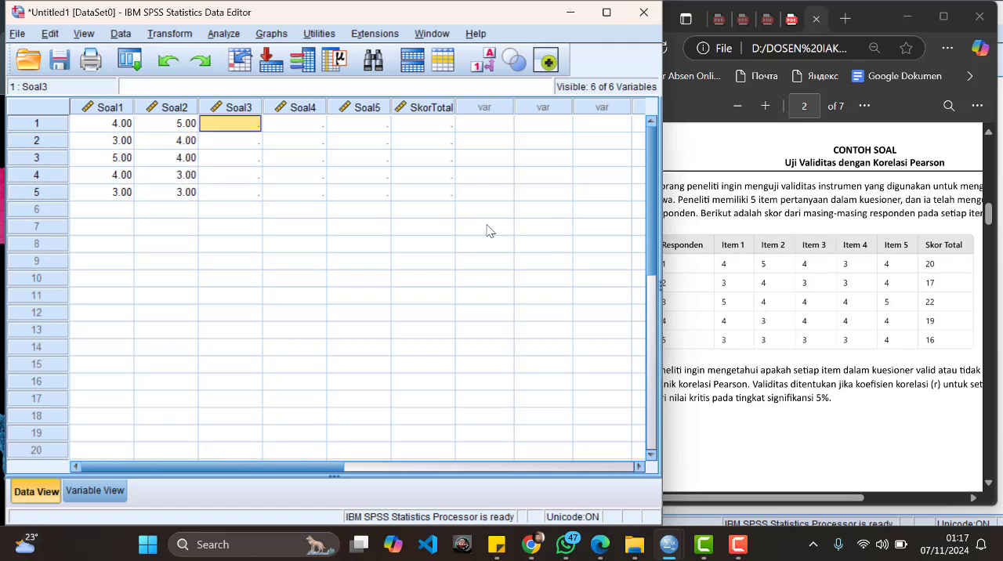
{"action": "type", "text": "4"}
{"action": "key", "text": "Return"}
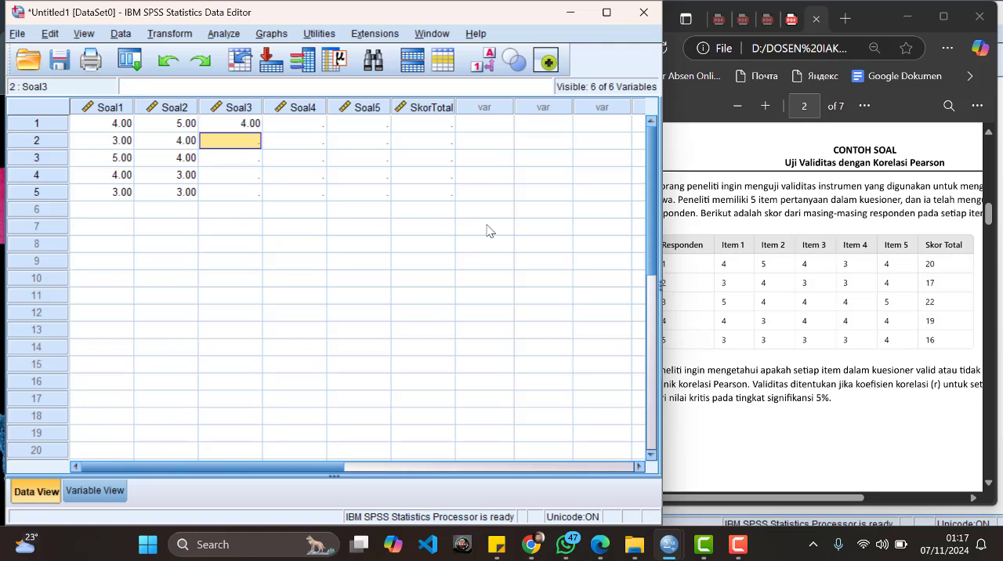
{"action": "type", "text": "3"}
{"action": "key", "text": "Return"}
{"action": "type", "text": "4"}
{"action": "key", "text": "Return"}
{"action": "type", "text": "4"}
{"action": "key", "text": "Return"}
{"action": "type", "text": "3"}
Step: Enter 3, 3, 4, 4 and 3 as the Soal4 scores of respondents 1 to 5
{"action": "key", "text": "Tab"}
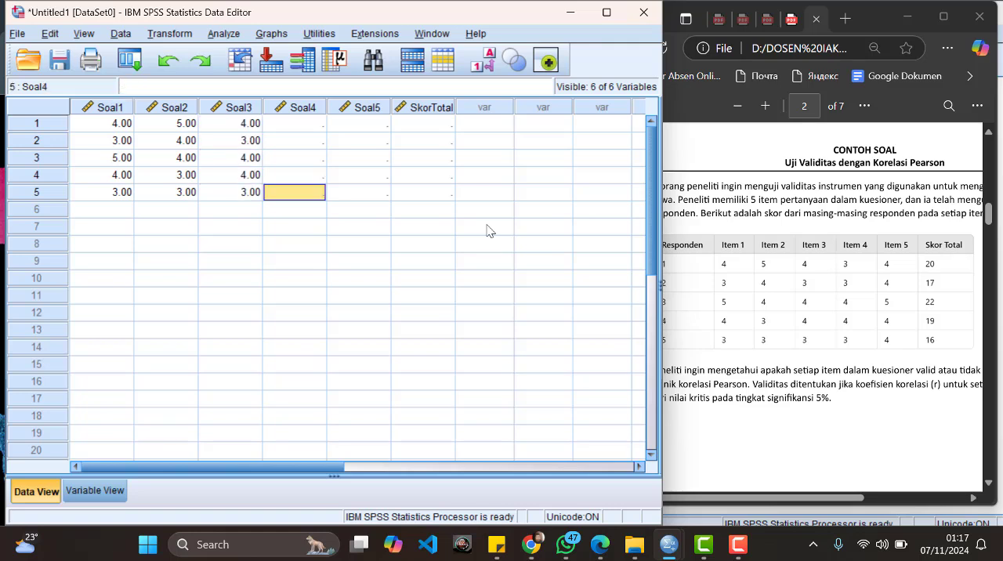
{"action": "key", "text": "Up"}
{"action": "key", "text": "Up"}
{"action": "key", "text": "Up"}
{"action": "key", "text": "Up"}
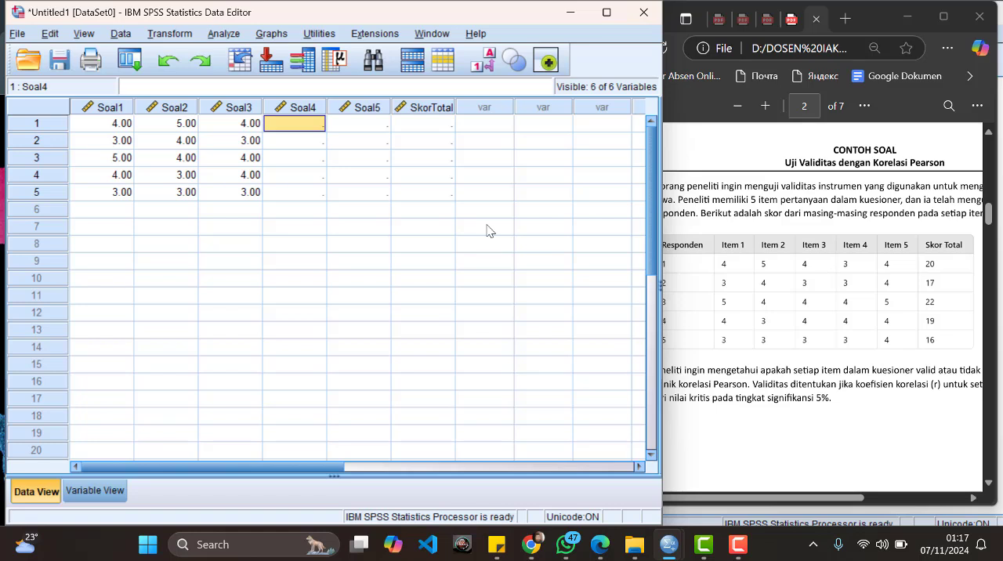
{"action": "type", "text": "3"}
{"action": "key", "text": "Return"}
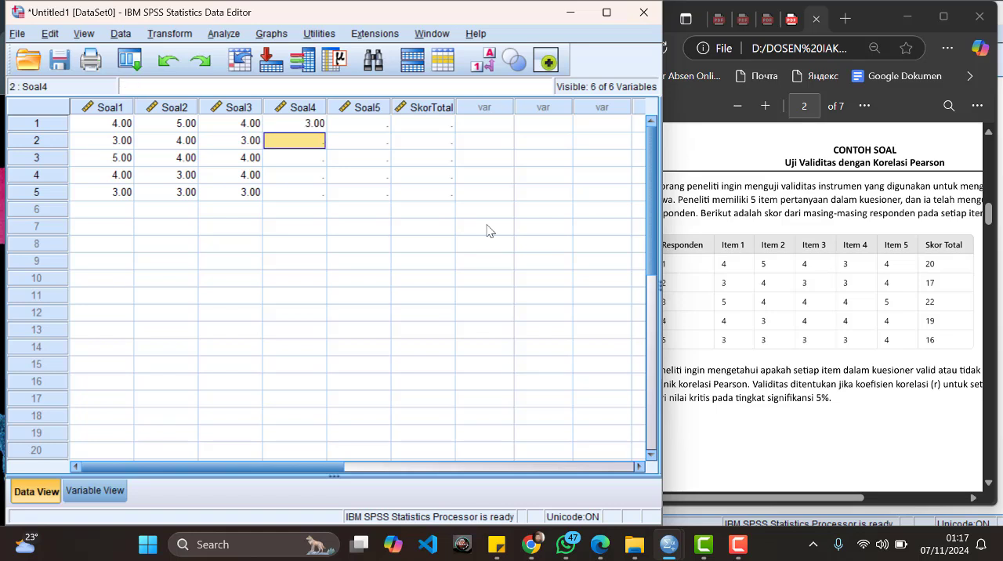
{"action": "type", "text": "3"}
{"action": "key", "text": "Return"}
{"action": "type", "text": "4"}
{"action": "key", "text": "Return"}
{"action": "type", "text": "4"}
{"action": "key", "text": "Return"}
{"action": "type", "text": "3"}
Step: Enter 4, 4, 5, 4 and 4 as the Soal5 scores of respondents 1 to 5
{"action": "key", "text": "Tab"}
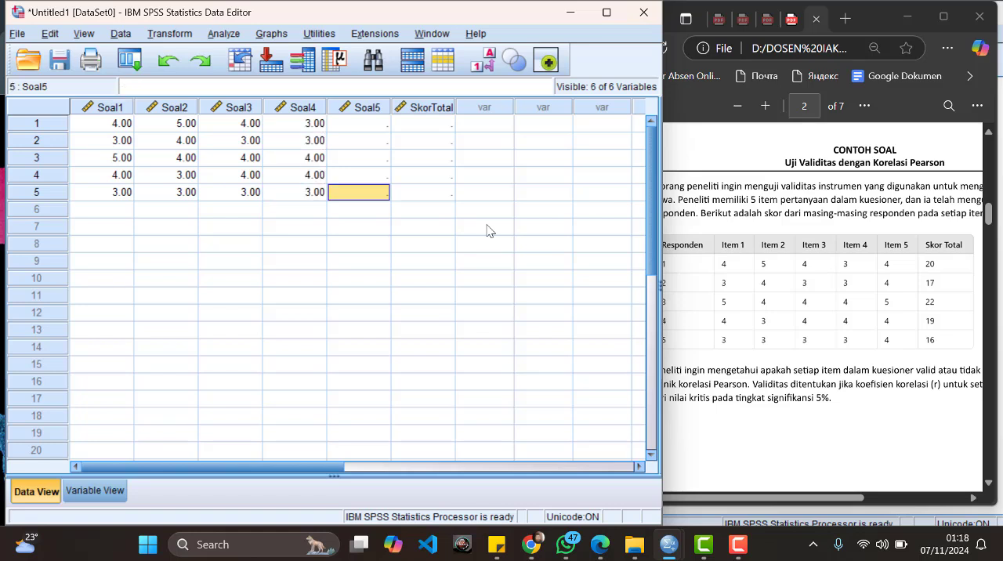
{"action": "key", "text": "Up"}
{"action": "key", "text": "Up"}
{"action": "key", "text": "Up"}
{"action": "key", "text": "Up"}
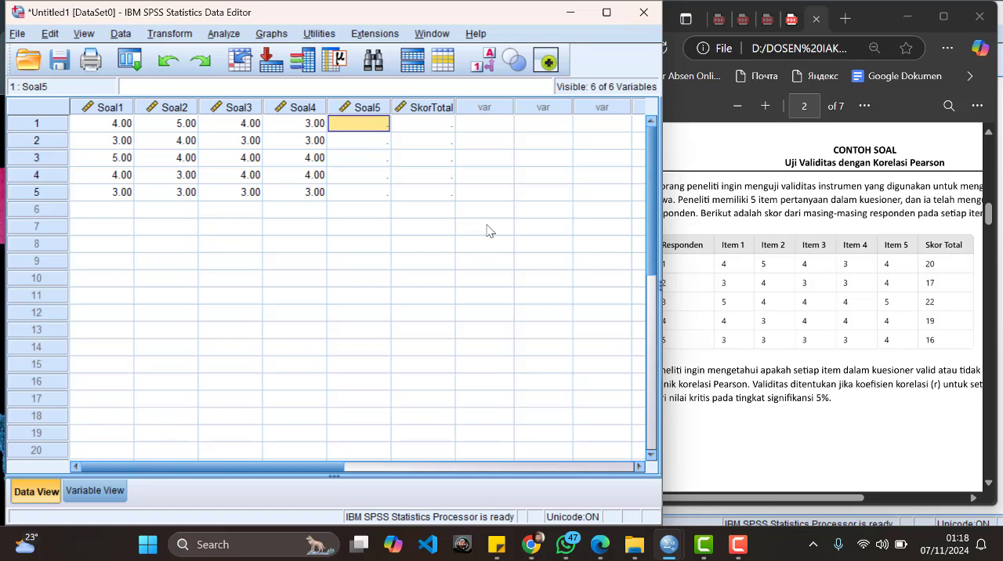
{"action": "type", "text": "4"}
{"action": "key", "text": "Return"}
{"action": "type", "text": "4"}
{"action": "key", "text": "Return"}
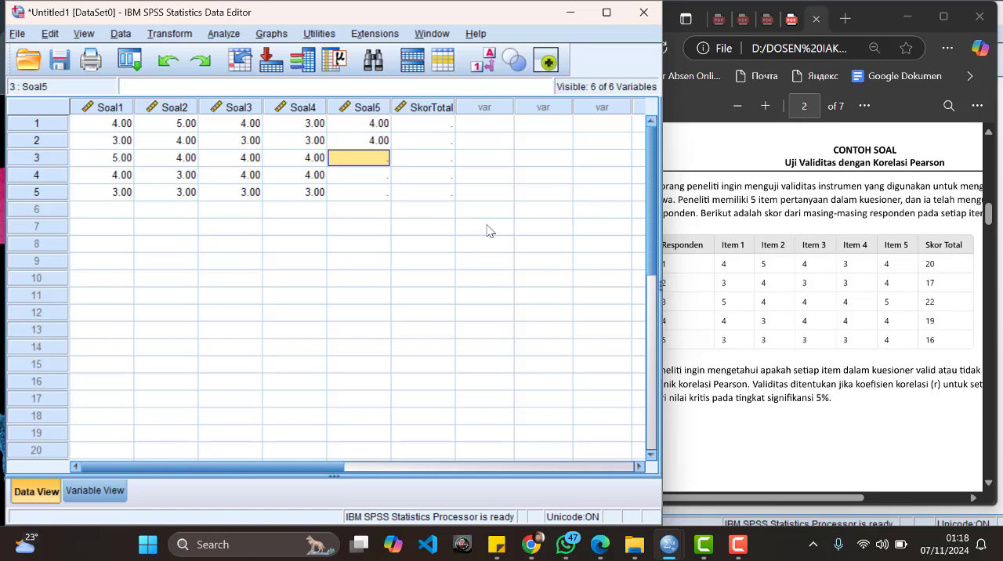
{"action": "type", "text": "5"}
{"action": "key", "text": "Return"}
{"action": "type", "text": "4"}
{"action": "key", "text": "Return"}
{"action": "type", "text": "4"}
{"action": "key", "text": "Return"}
Step: Enter 20, 17, 22, 19 and 16 as the SkorTotal values of respondents 1 to 5
{"action": "key", "text": "Right"}
{"action": "key", "text": "Up"}
{"action": "key", "text": "Up"}
{"action": "key", "text": "Up"}
{"action": "key", "text": "Up"}
{"action": "key", "text": "Up"}
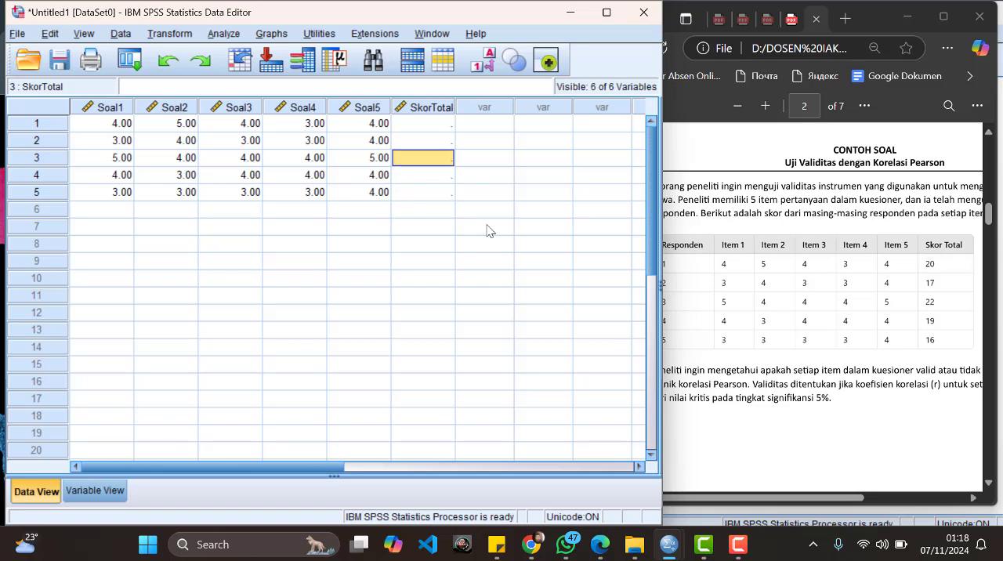
{"action": "type", "text": "20"}
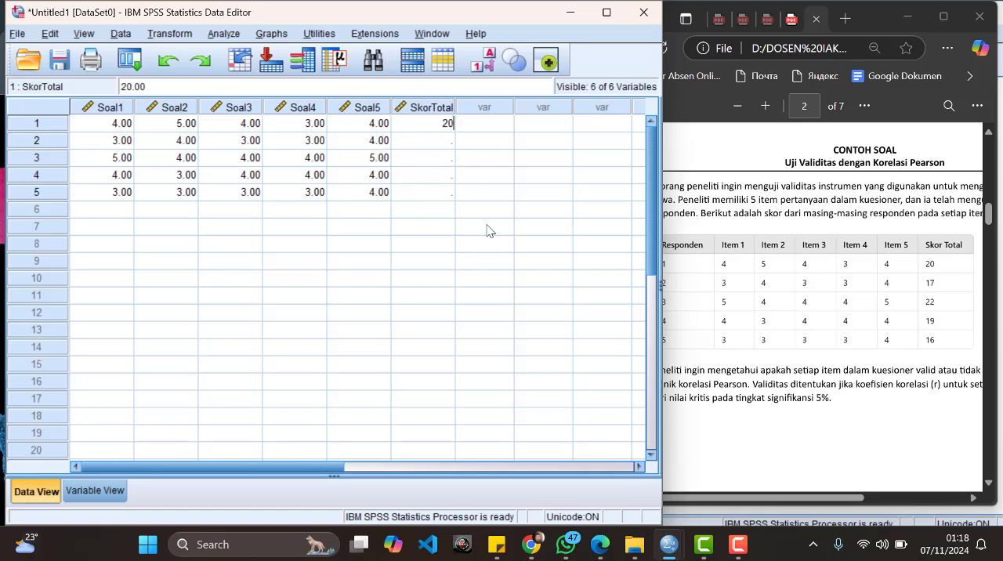
{"action": "key", "text": "Return"}
{"action": "type", "text": "17"}
{"action": "key", "text": "Return"}
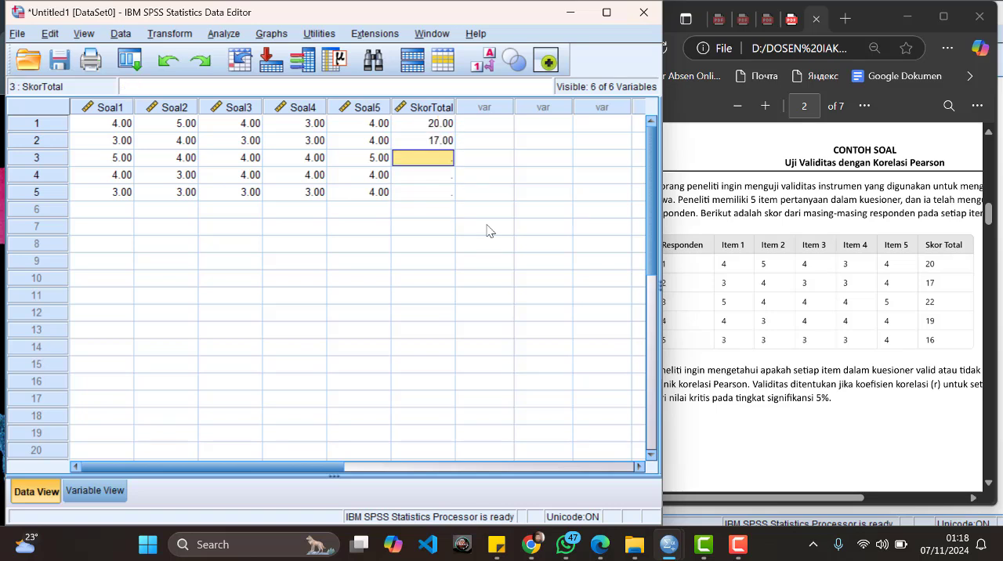
{"action": "type", "text": "22"}
{"action": "key", "text": "Return"}
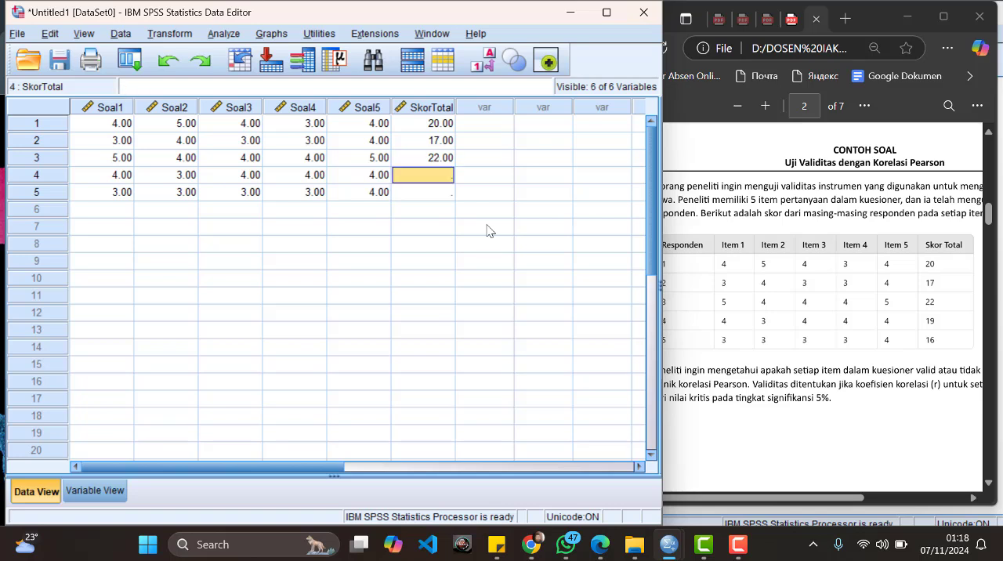
{"action": "type", "text": "19"}
{"action": "key", "text": "Return"}
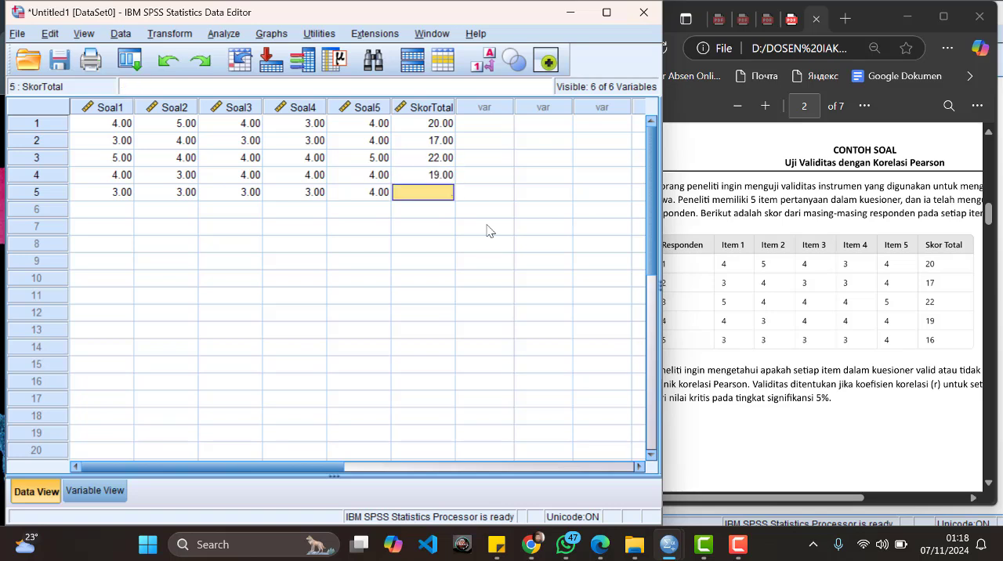
{"action": "type", "text": "16"}
{"action": "key", "text": "Return"}
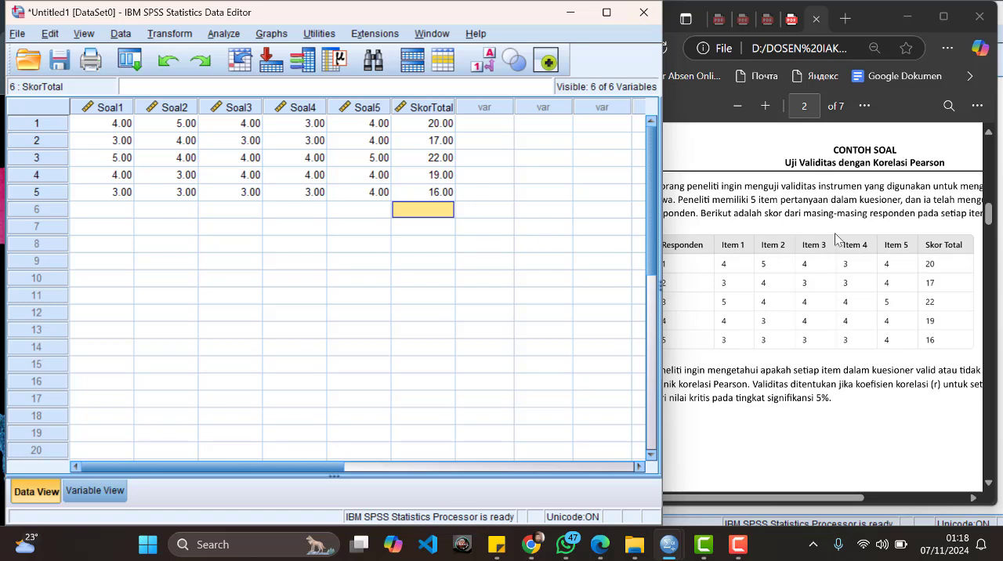
Step: Maximize the Data Editor window and deselect the data by selecting an empty cell
{"action": "scroll", "coordinate": [835, 240], "scroll_direction": "down", "scroll_amount": 2}
{"action": "scroll", "coordinate": [835, 240], "scroll_direction": "up", "scroll_amount": 2}
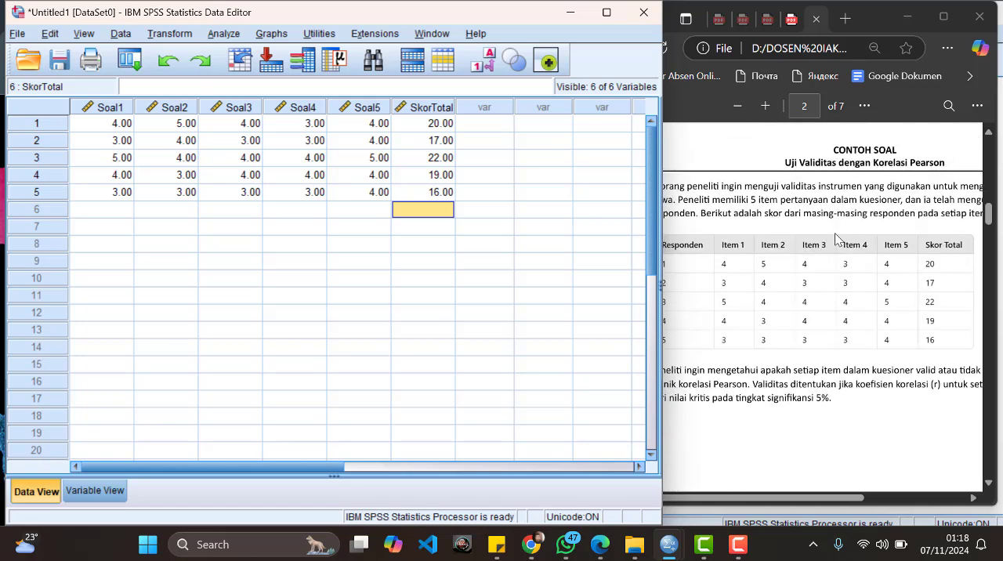
{"action": "left_click", "coordinate": [605, 12]}
{"action": "left_click", "coordinate": [587, 189]}
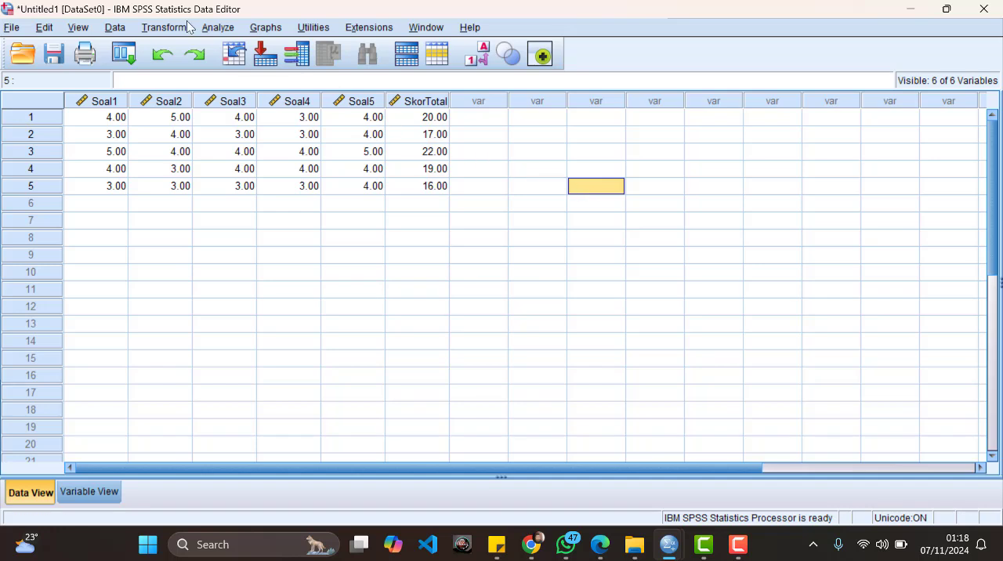
Step: Set up a bivariate correlation analysis with all five item variables and Total Skor as its variables
{"action": "left_click", "coordinate": [220, 28]}
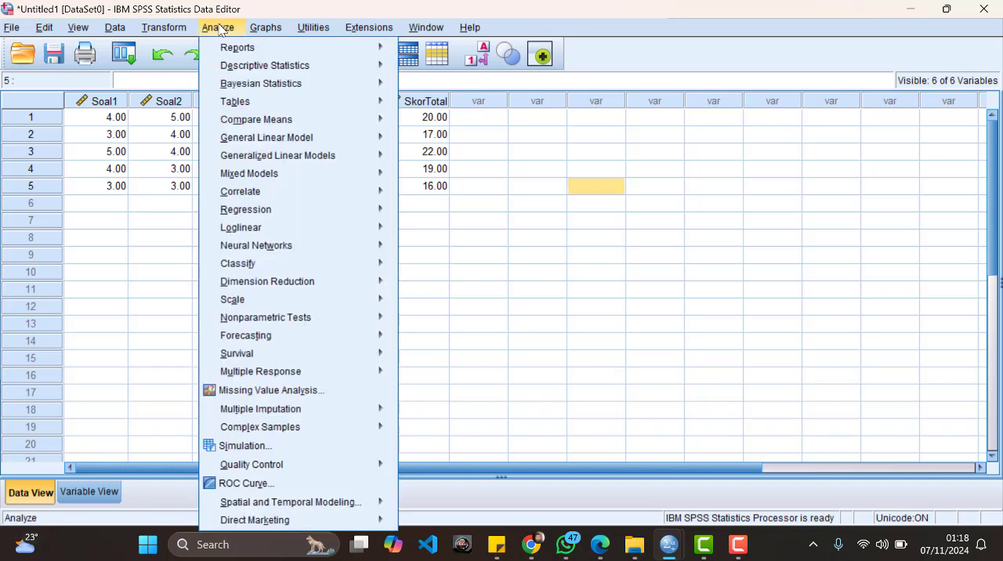
{"action": "mouse_move", "coordinate": [257, 197]}
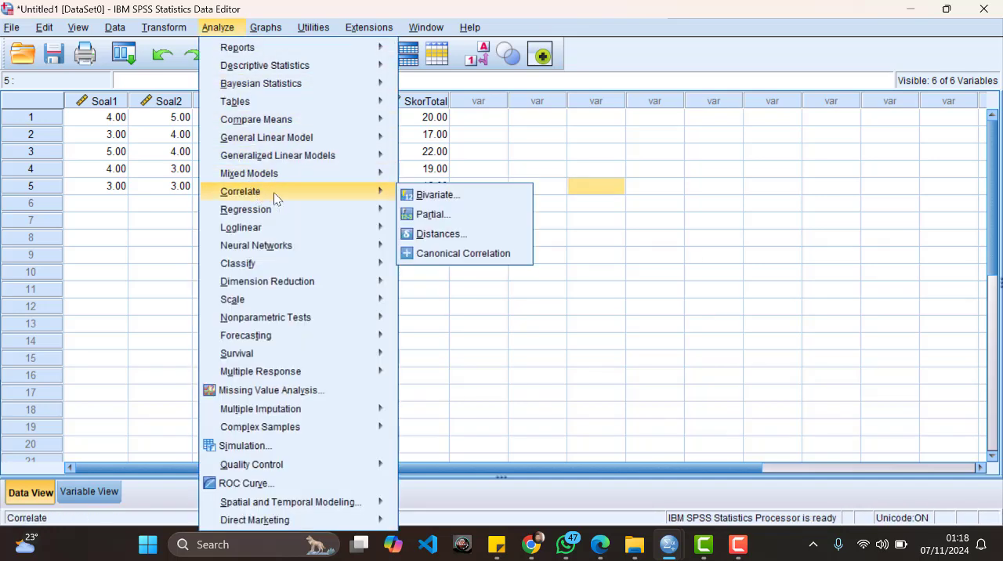
{"action": "left_click", "coordinate": [470, 203]}
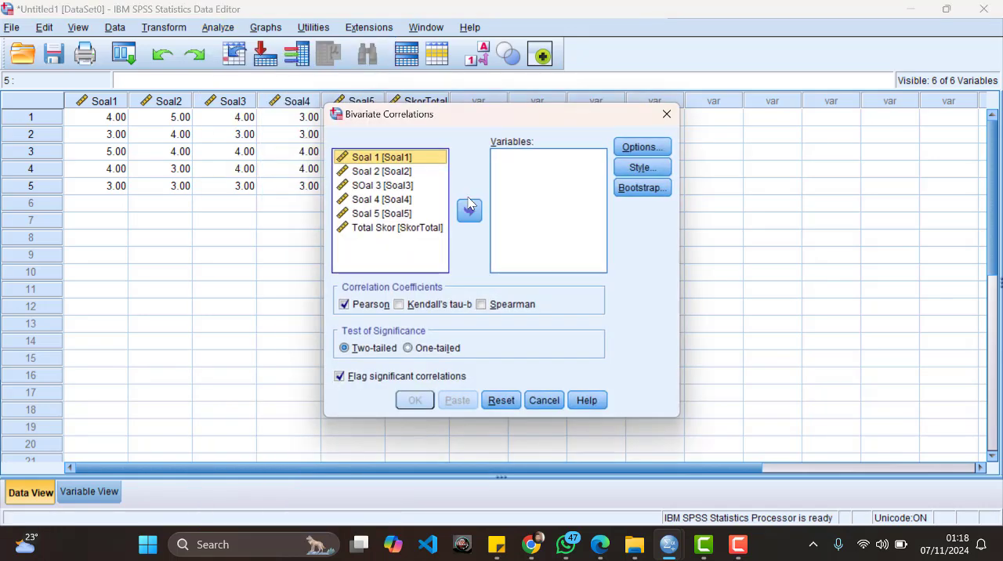
{"action": "left_click", "coordinate": [430, 229], "text": "shift"}
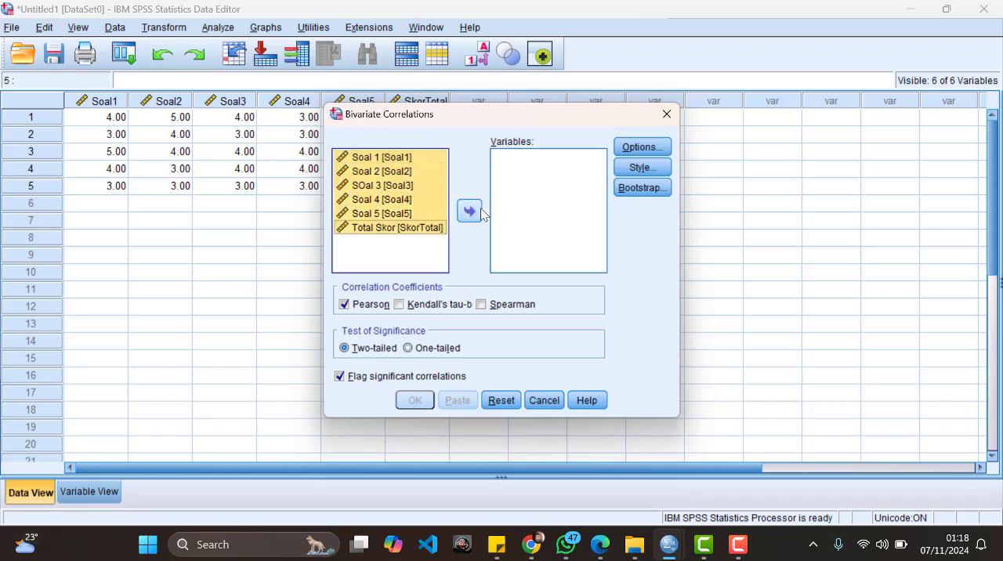
{"action": "left_click", "coordinate": [478, 214]}
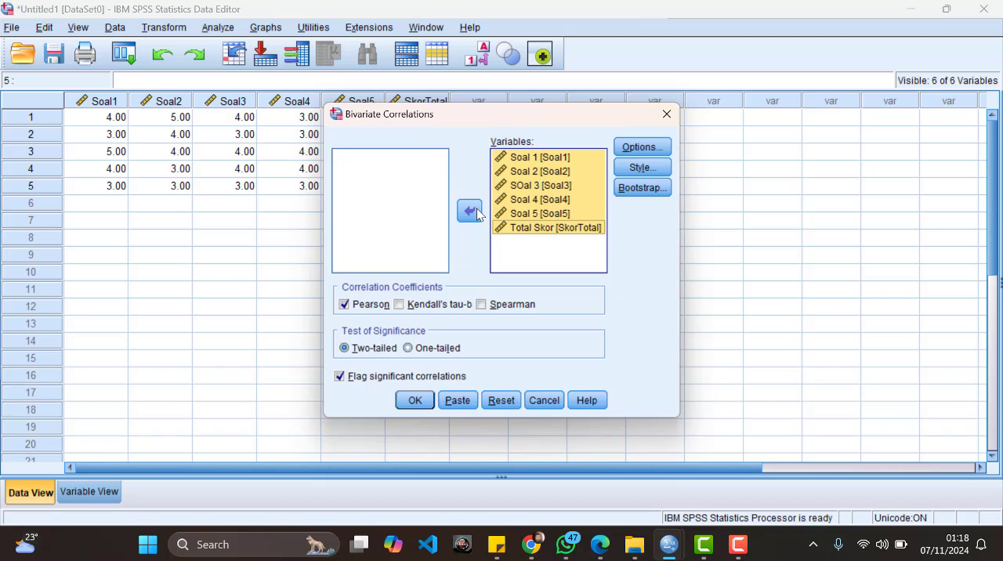
Step: Run the bivariate correlation with the Pearson coefficient, a two-tailed significance test and significant correlations flagged
{"action": "left_click", "coordinate": [344, 306]}
{"action": "left_click", "coordinate": [344, 306]}
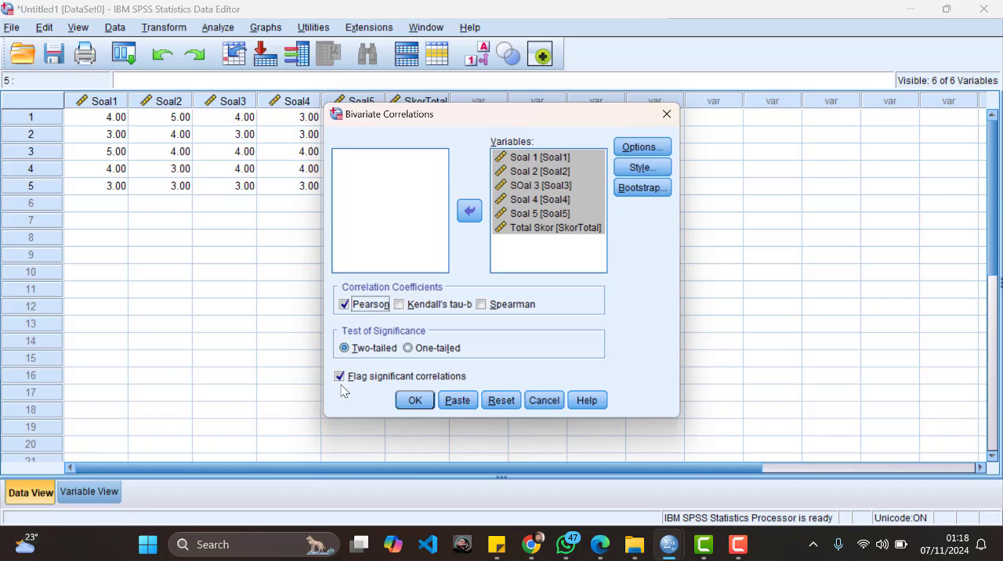
{"action": "left_click", "coordinate": [415, 401]}
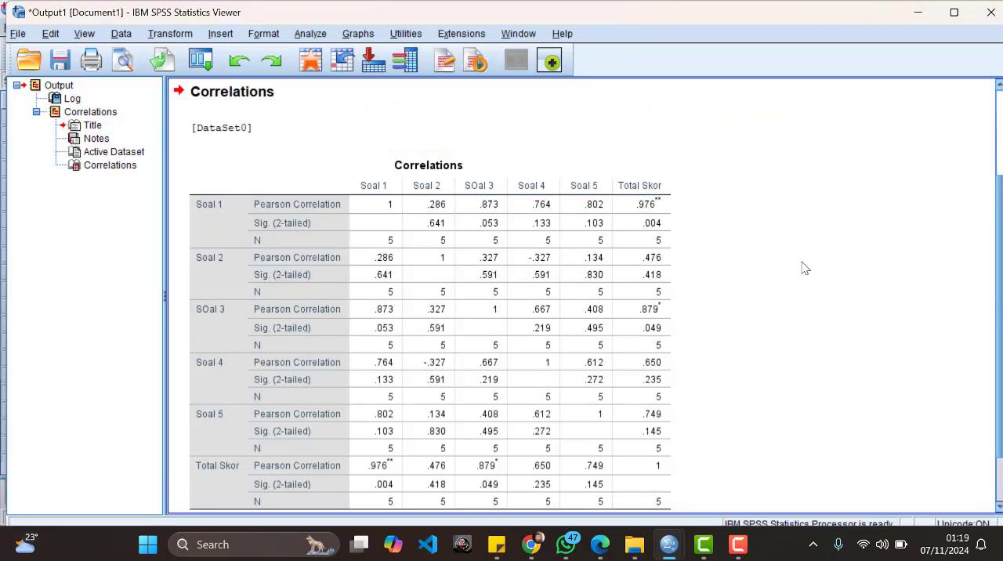
Step: Examine the Correlations table, comparing each item's Pearson correlation and significance with Total Skor
{"action": "scroll", "coordinate": [805, 276], "scroll_direction": "down", "scroll_amount": 3}
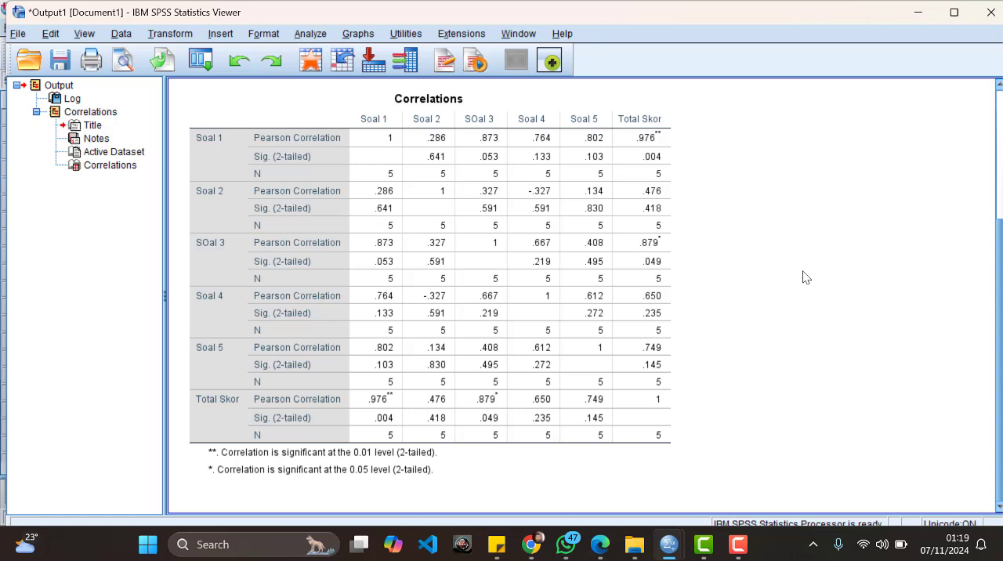
{"action": "scroll", "coordinate": [806, 277], "scroll_direction": "up", "scroll_amount": 8}
{"action": "scroll", "coordinate": [806, 277], "scroll_direction": "down", "scroll_amount": 8}
{"action": "left_click", "coordinate": [452, 246]}
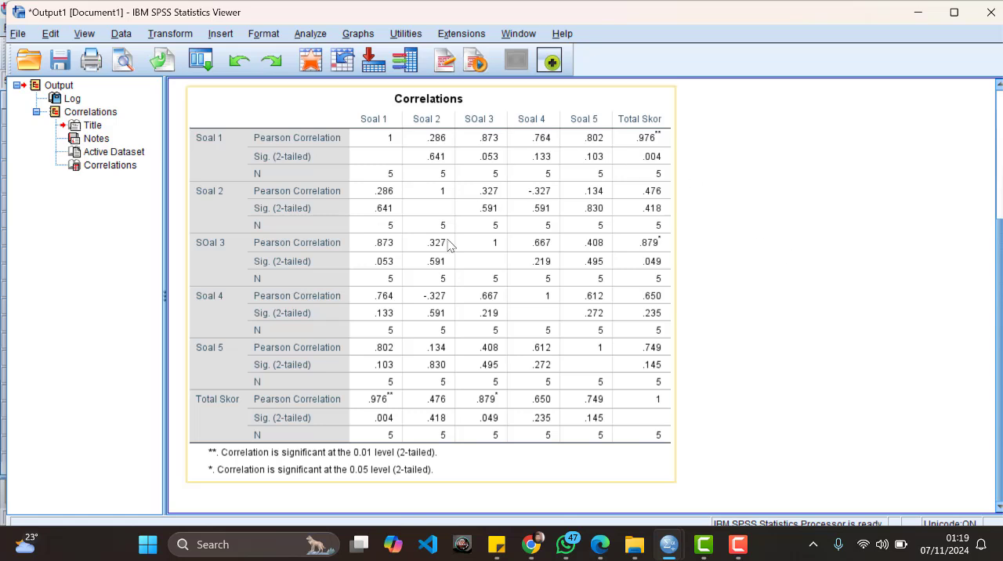
{"action": "left_click", "coordinate": [763, 362]}
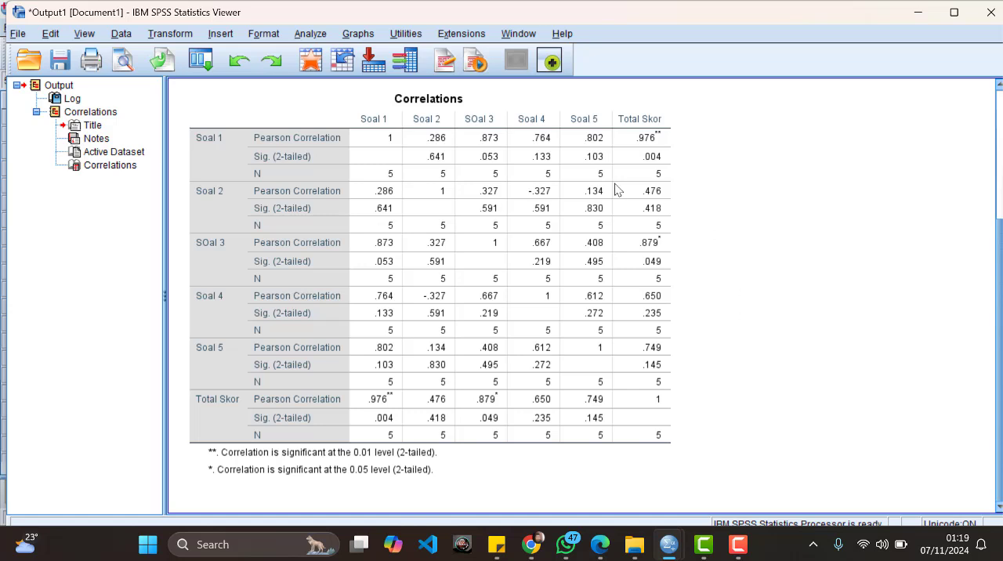
{"action": "left_click", "coordinate": [435, 179]}
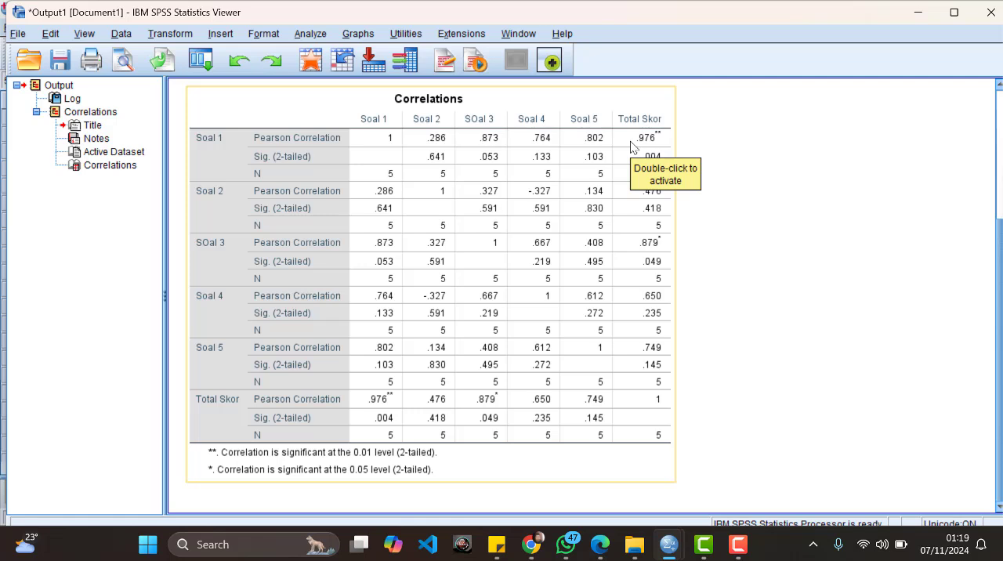
{"action": "left_click", "coordinate": [716, 149]}
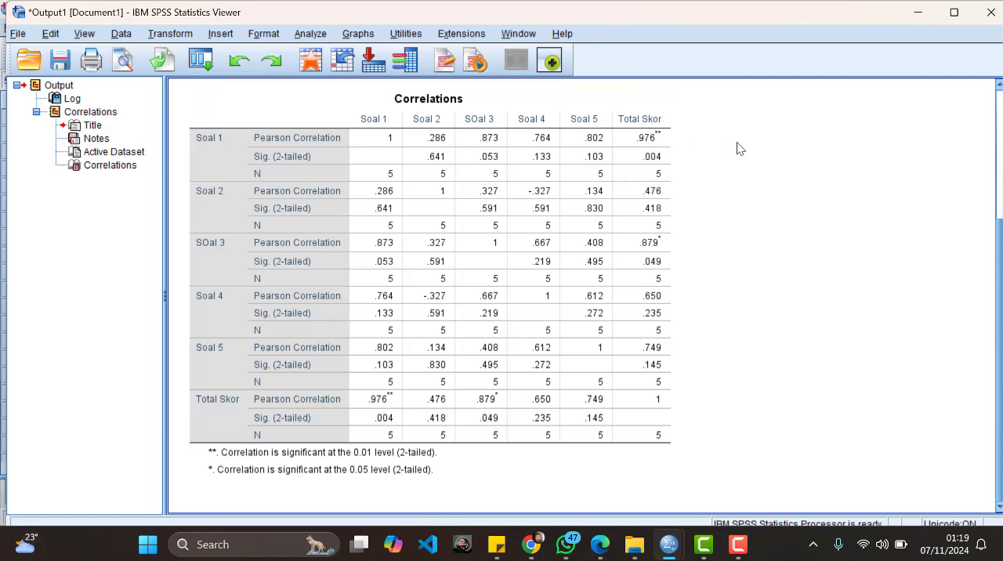
{"action": "left_click", "coordinate": [664, 149]}
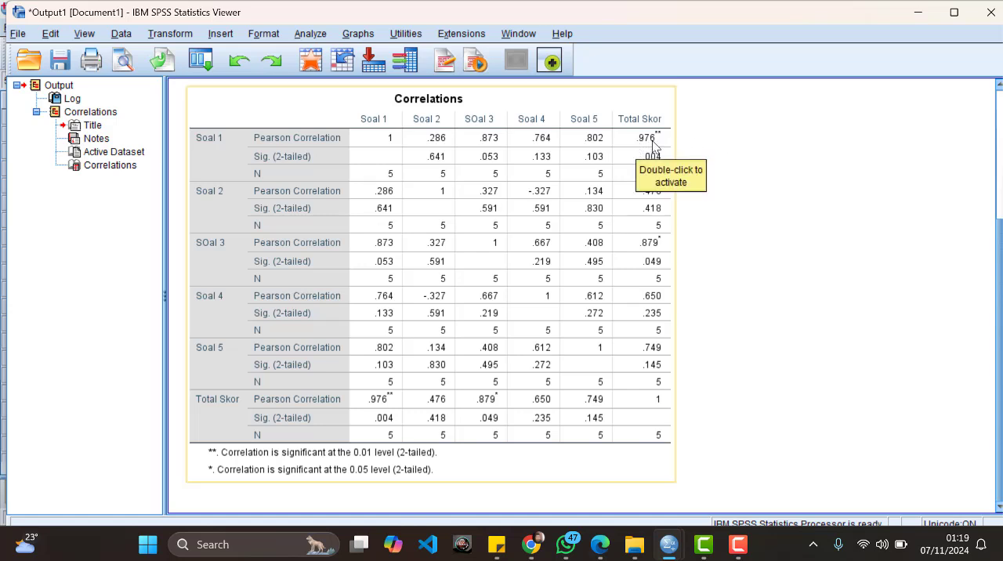
{"action": "left_click", "coordinate": [738, 145]}
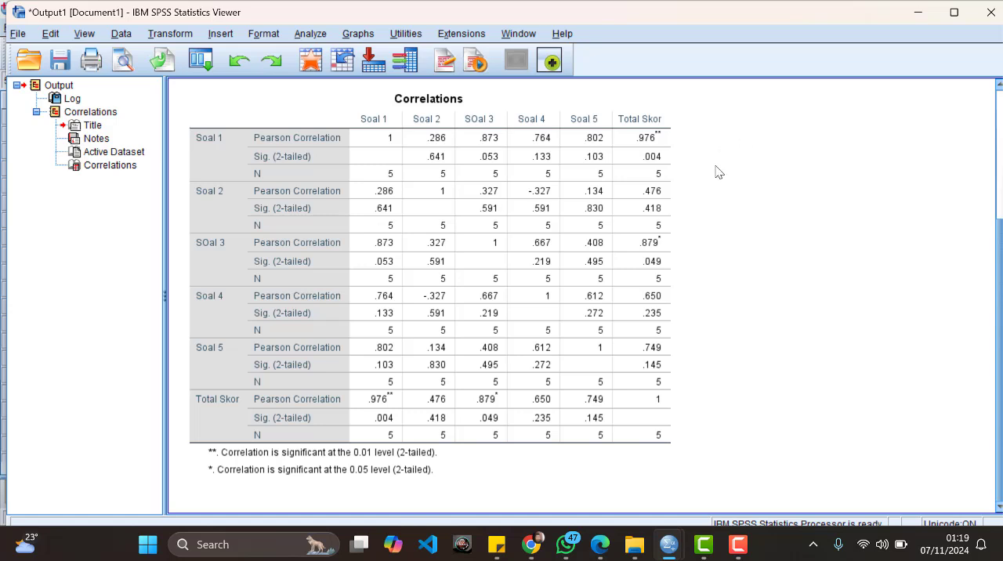
{"action": "left_click", "coordinate": [670, 180]}
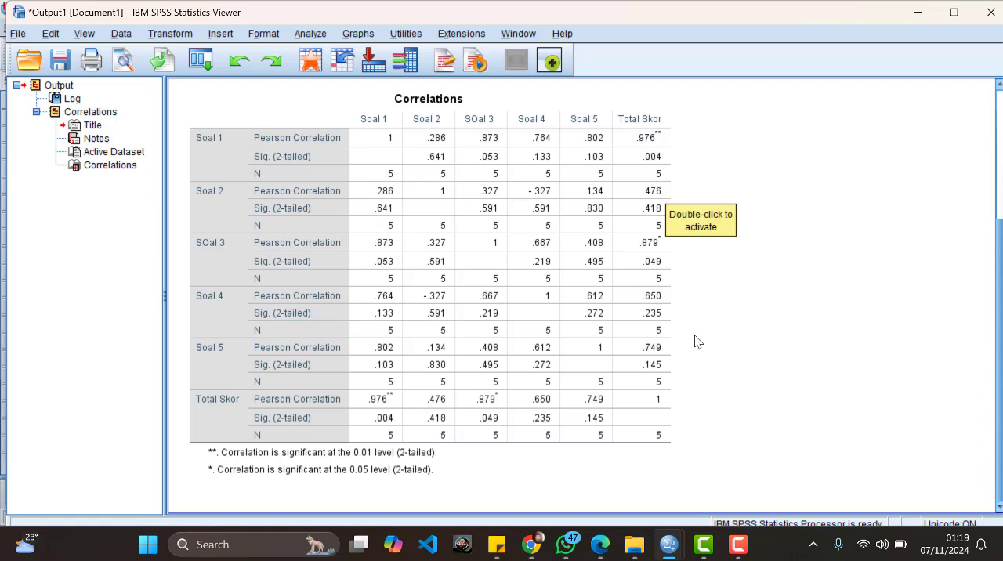
Step: Switch to the course PDF in Edge, look up the 5% critical r in the Tabel r Korelasi Pearson, and return to the SPSS output
{"action": "mouse_move", "coordinate": [600, 540]}
{"action": "left_click", "coordinate": [617, 479]}
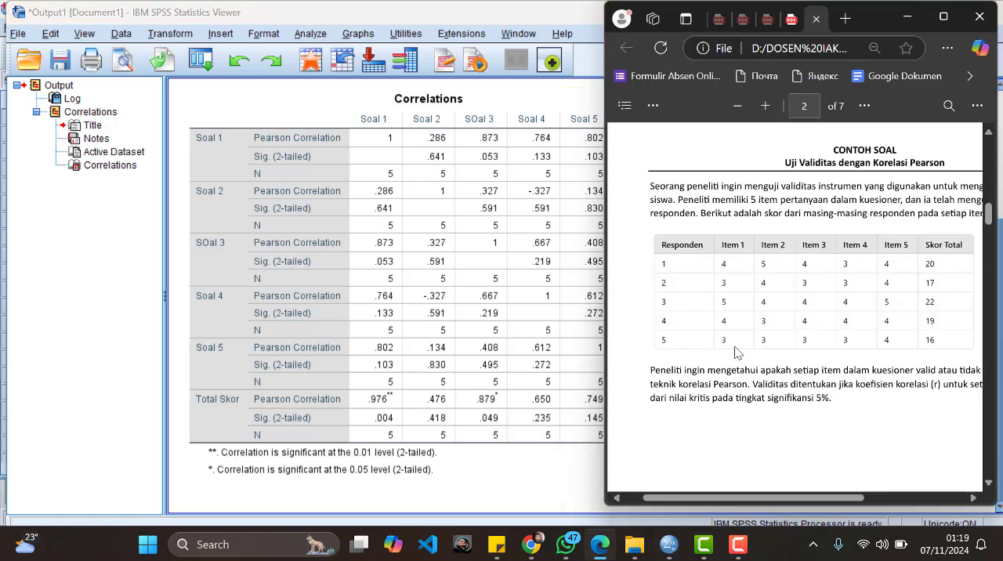
{"action": "scroll", "coordinate": [736, 353], "scroll_direction": "down", "scroll_amount": 15}
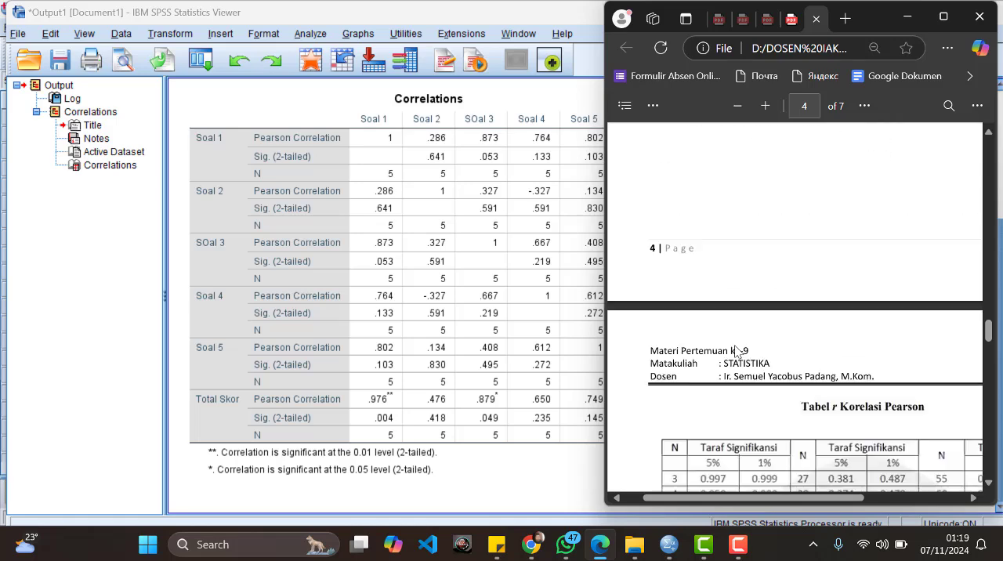
{"action": "scroll", "coordinate": [737, 351], "scroll_direction": "down", "scroll_amount": 5}
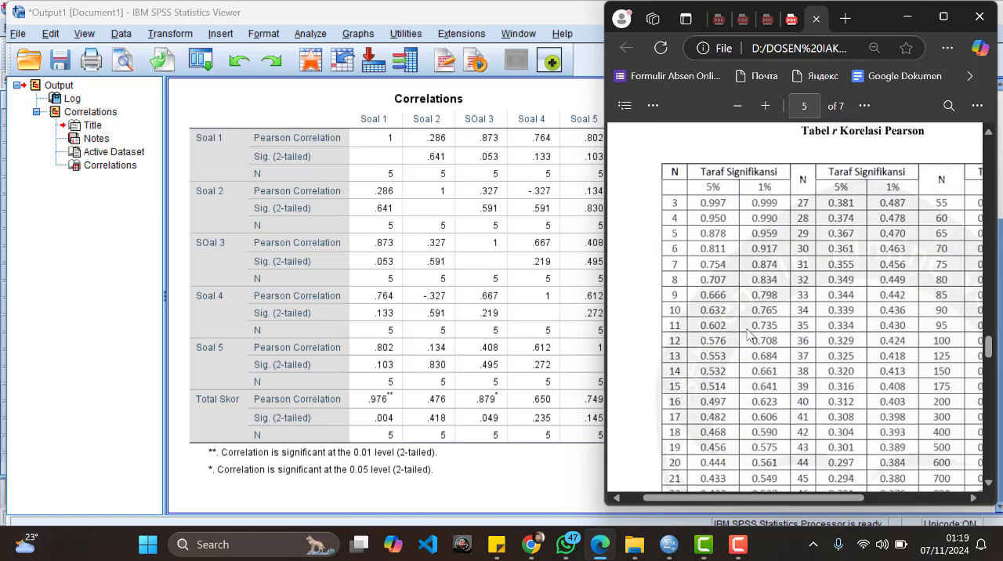
{"action": "scroll", "coordinate": [751, 335], "scroll_direction": "up", "scroll_amount": 1}
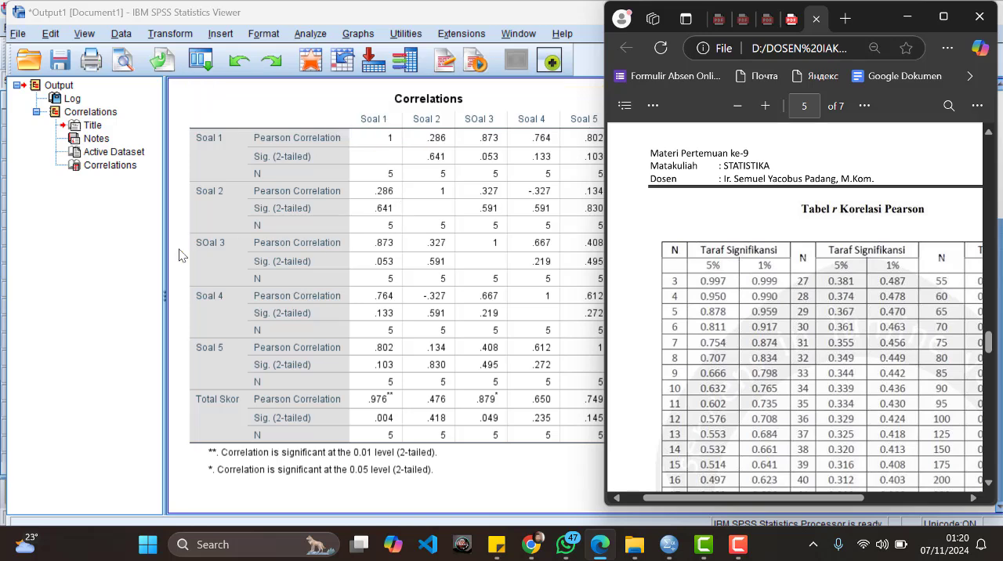
{"action": "left_click", "coordinate": [179, 255]}
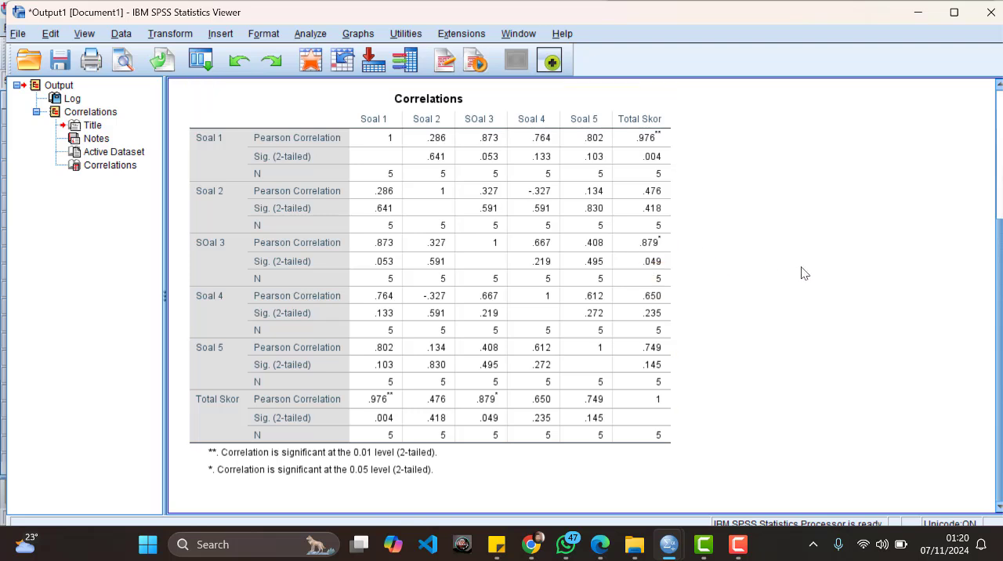
Step: Go back to the Data Editor and review the entered scores and the variable definitions, ending in Data View
{"action": "left_click", "coordinate": [917, 17]}
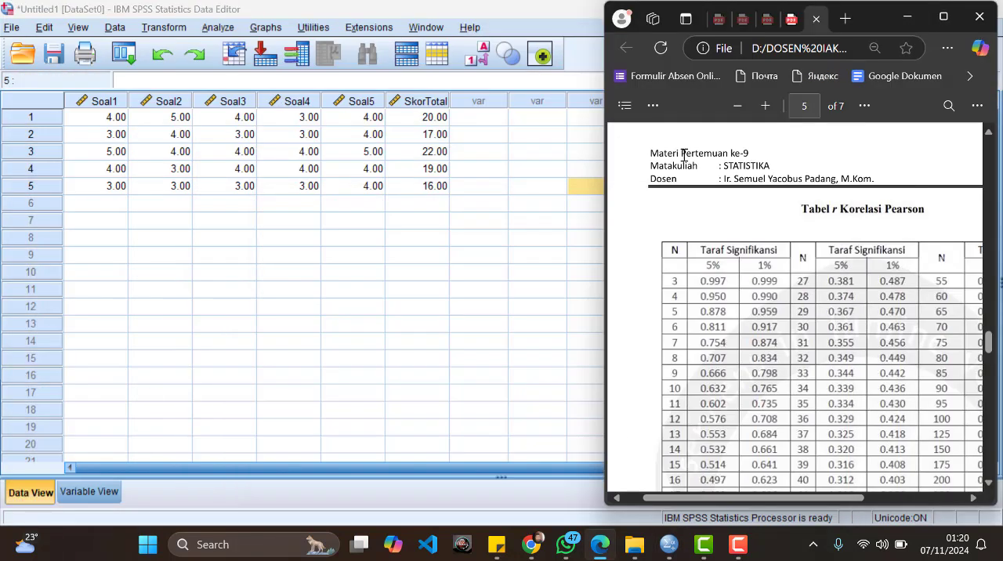
{"action": "left_click", "coordinate": [507, 244]}
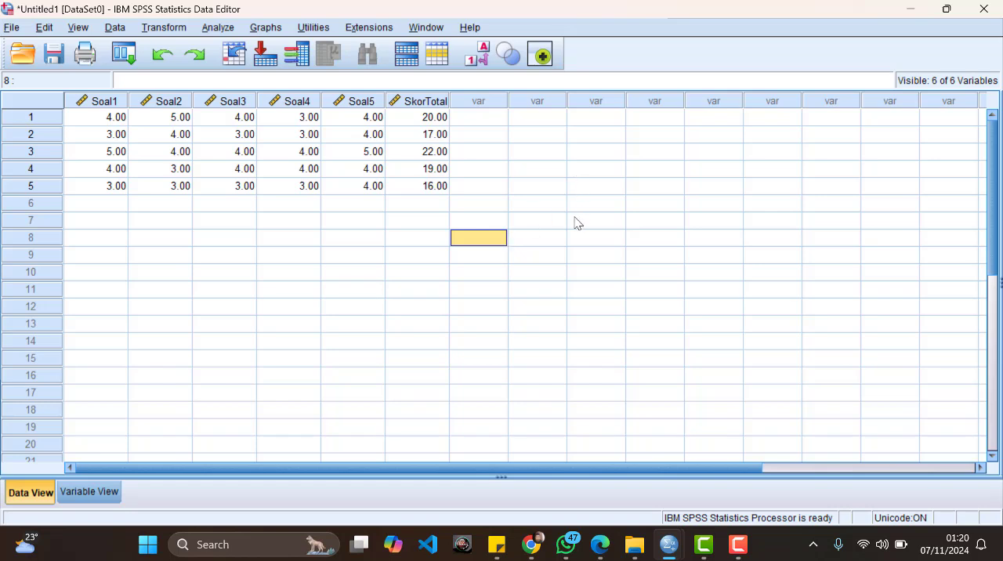
{"action": "left_click", "coordinate": [430, 261]}
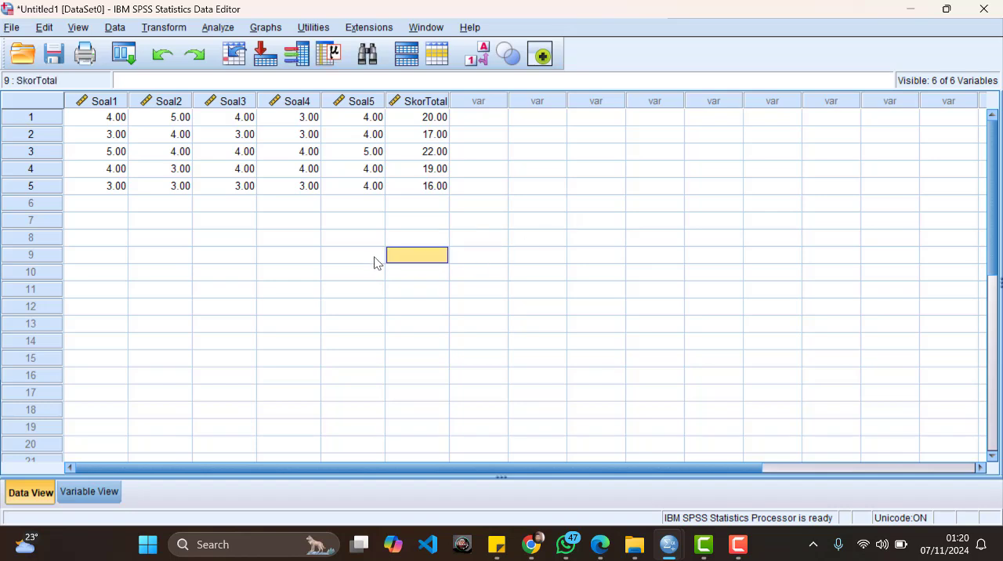
{"action": "left_click", "coordinate": [373, 260]}
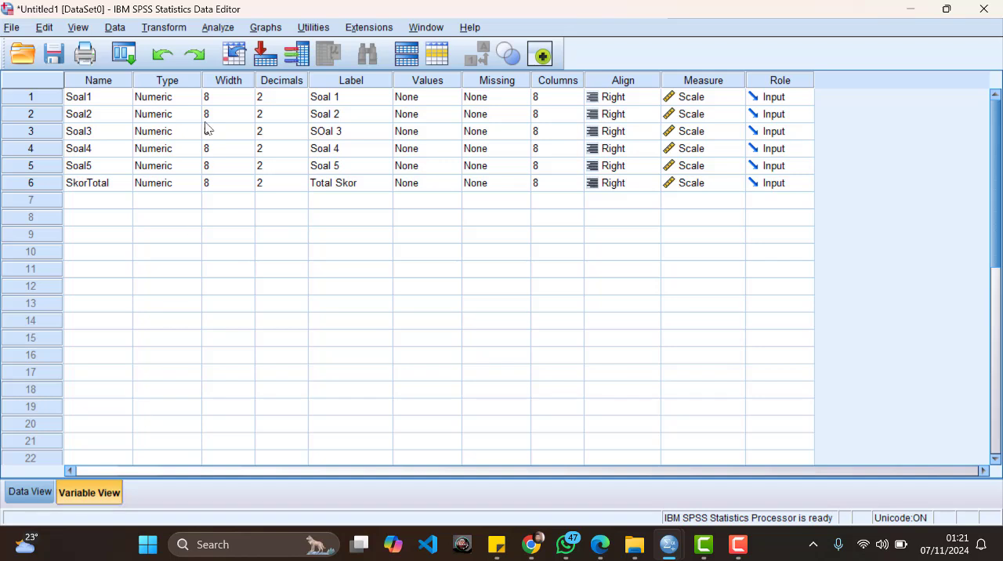
{"action": "left_click", "coordinate": [24, 491]}
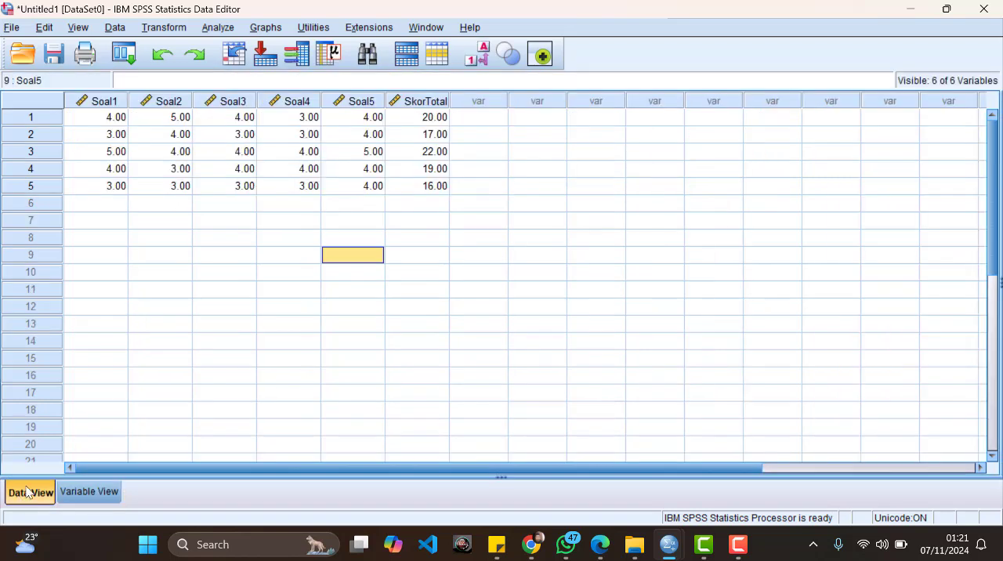
{"action": "left_click", "coordinate": [262, 220]}
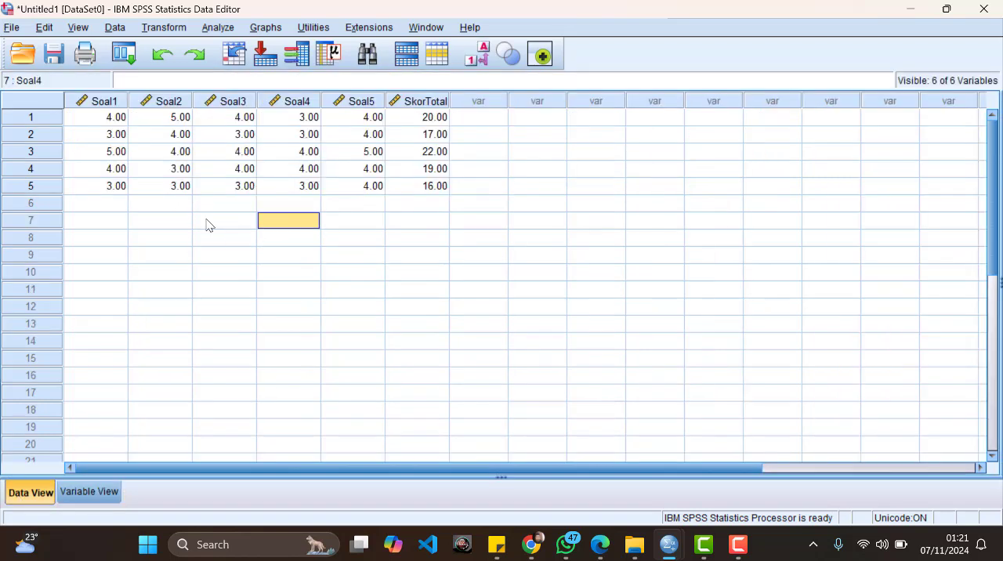
{"action": "left_click", "coordinate": [75, 496]}
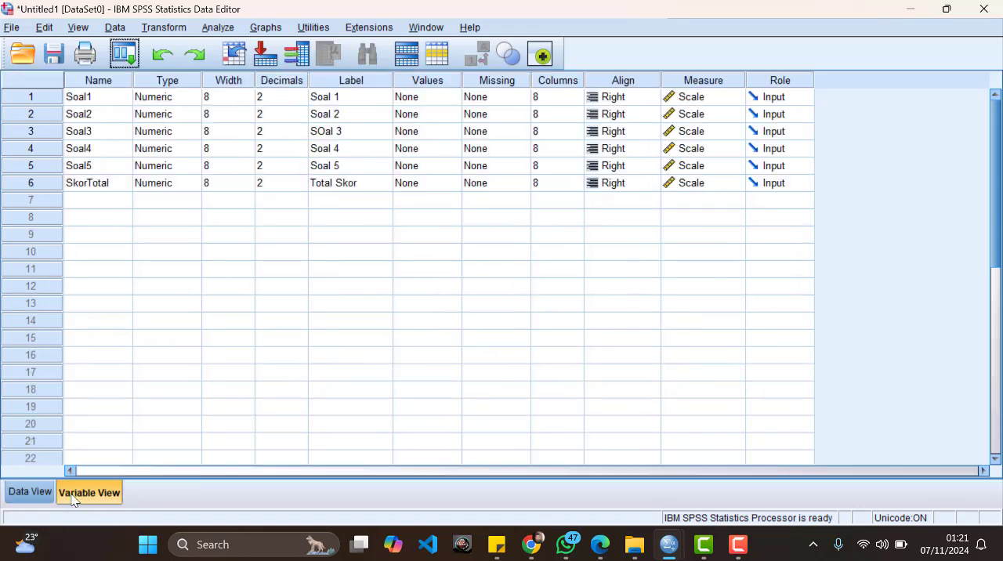
{"action": "left_click", "coordinate": [46, 498]}
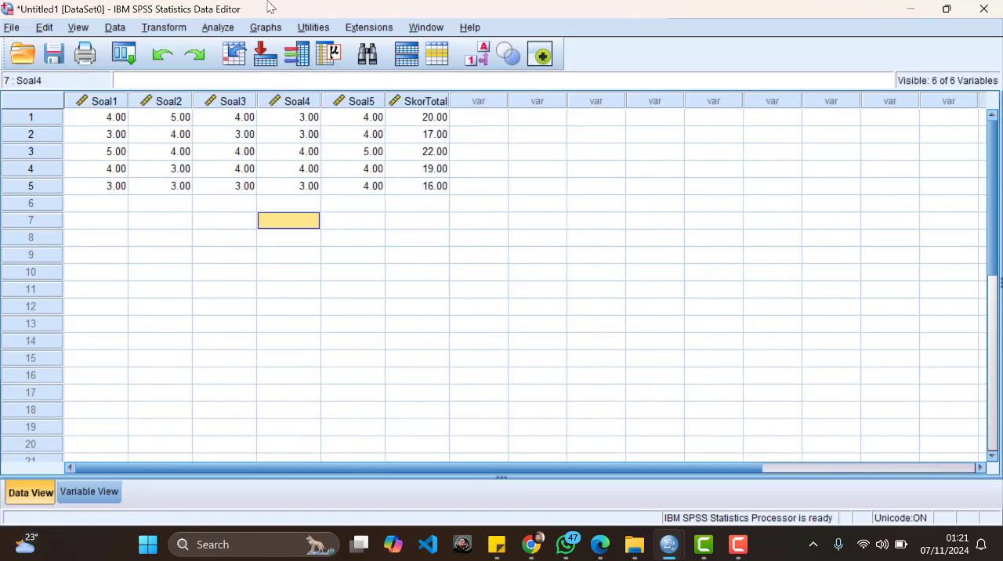
Step: Set up a Descriptives analysis with all five item variables and Total Skor as its variables
{"action": "left_click", "coordinate": [219, 28]}
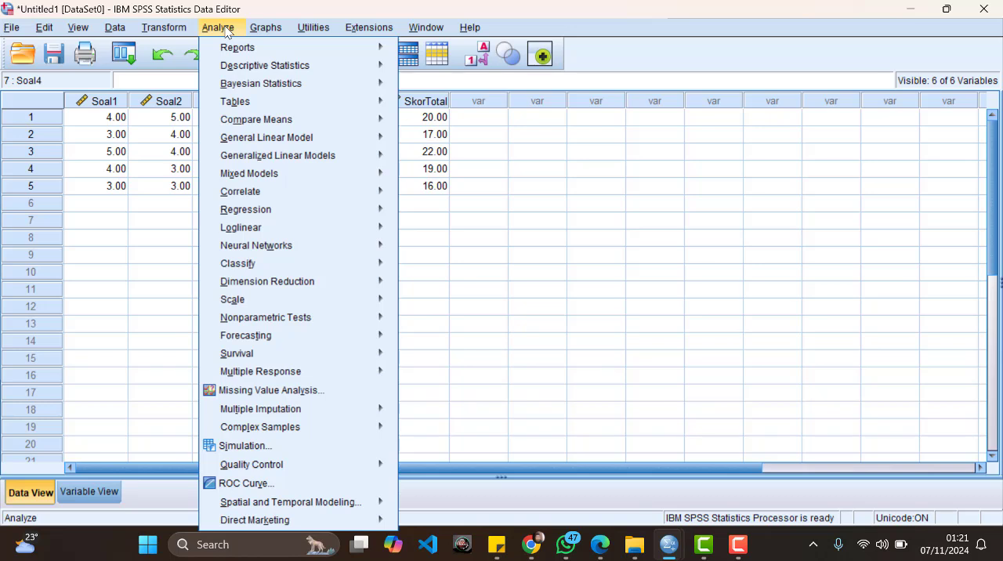
{"action": "mouse_move", "coordinate": [272, 66]}
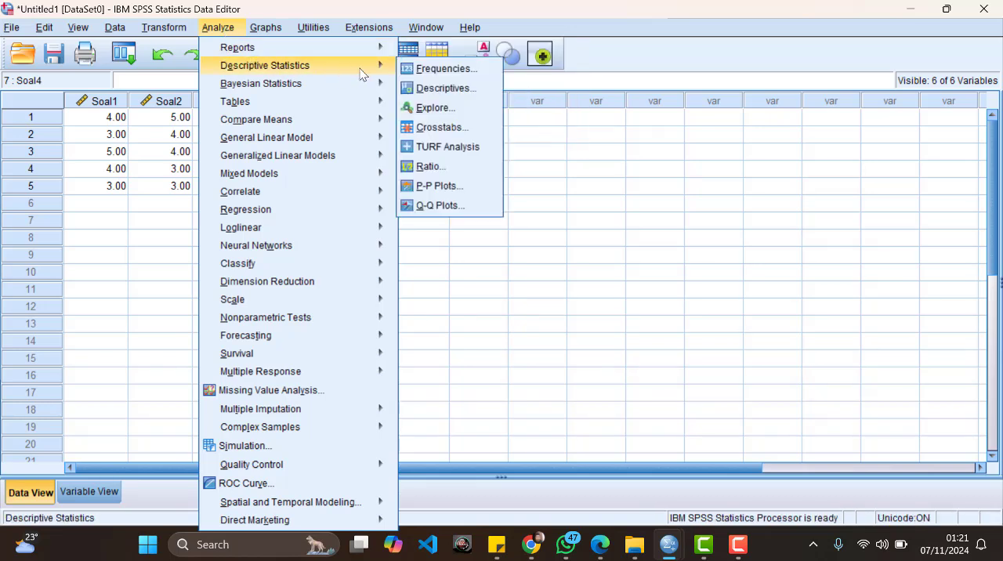
{"action": "left_click", "coordinate": [437, 89]}
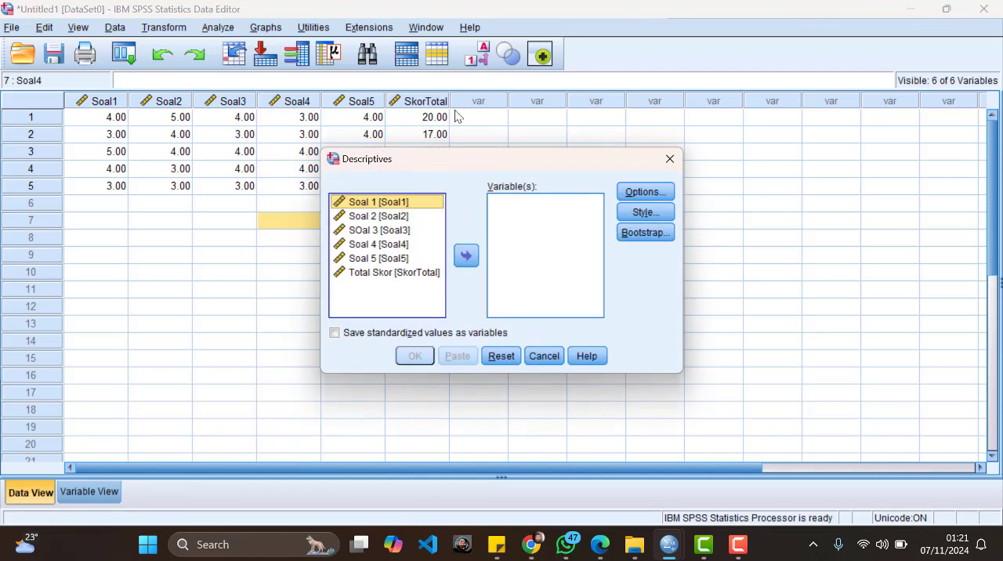
{"action": "left_click", "coordinate": [412, 274], "text": "shift"}
{"action": "left_click", "coordinate": [466, 258]}
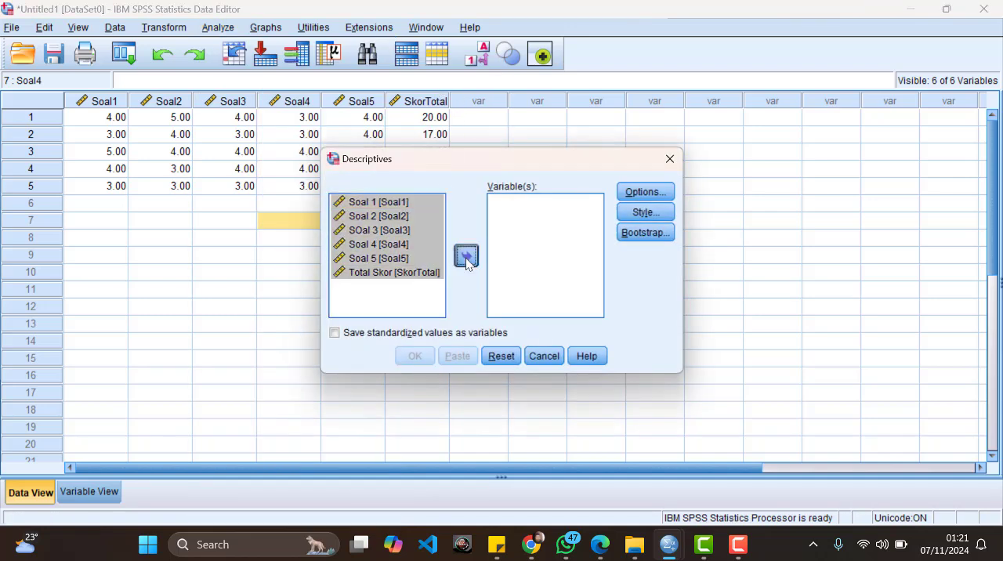
Step: Add variance and range to the descriptive statistics options and run the Descriptives analysis
{"action": "left_click", "coordinate": [646, 192]}
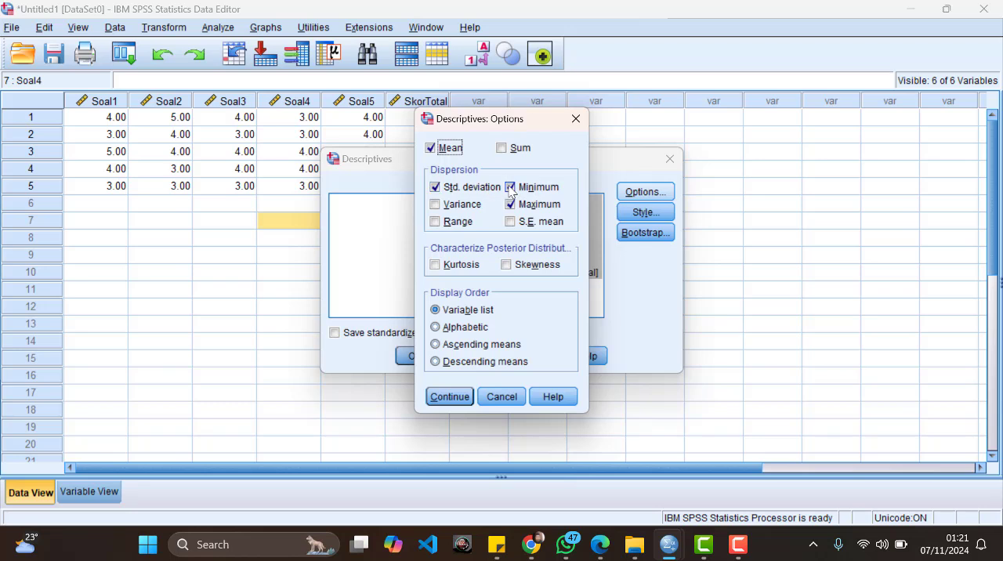
{"action": "left_click", "coordinate": [437, 205]}
{"action": "left_click", "coordinate": [437, 224]}
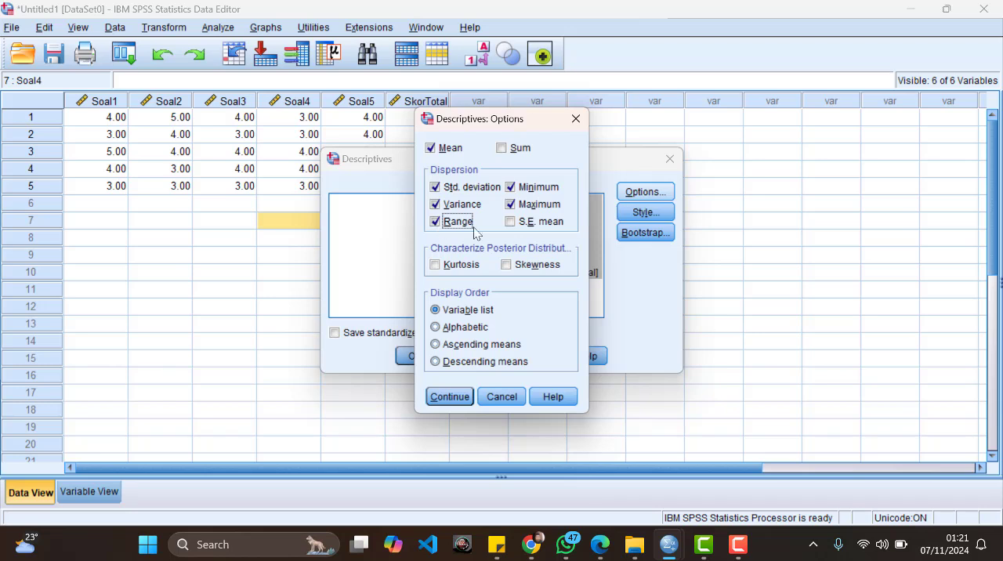
{"action": "left_click", "coordinate": [452, 398]}
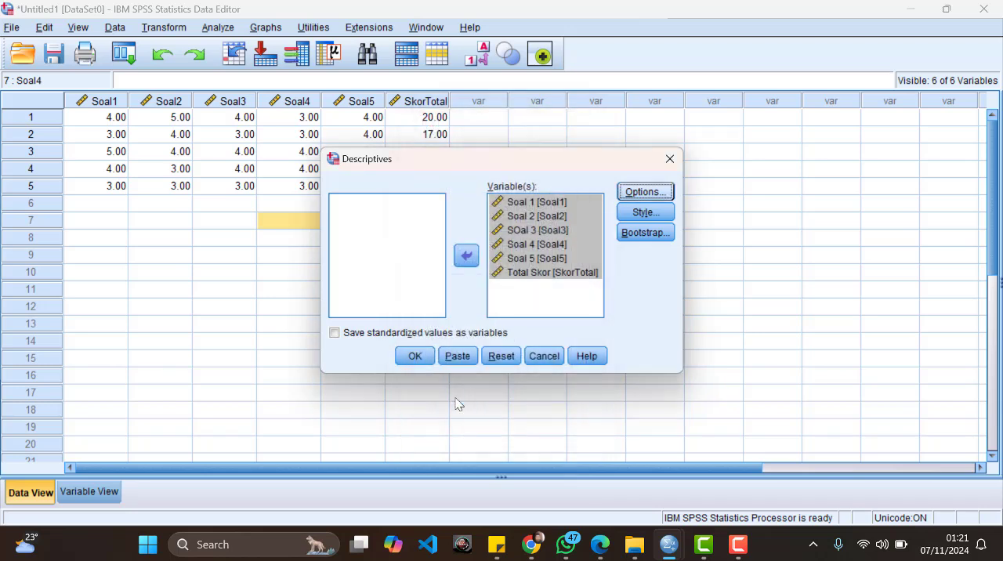
{"action": "left_click", "coordinate": [414, 356]}
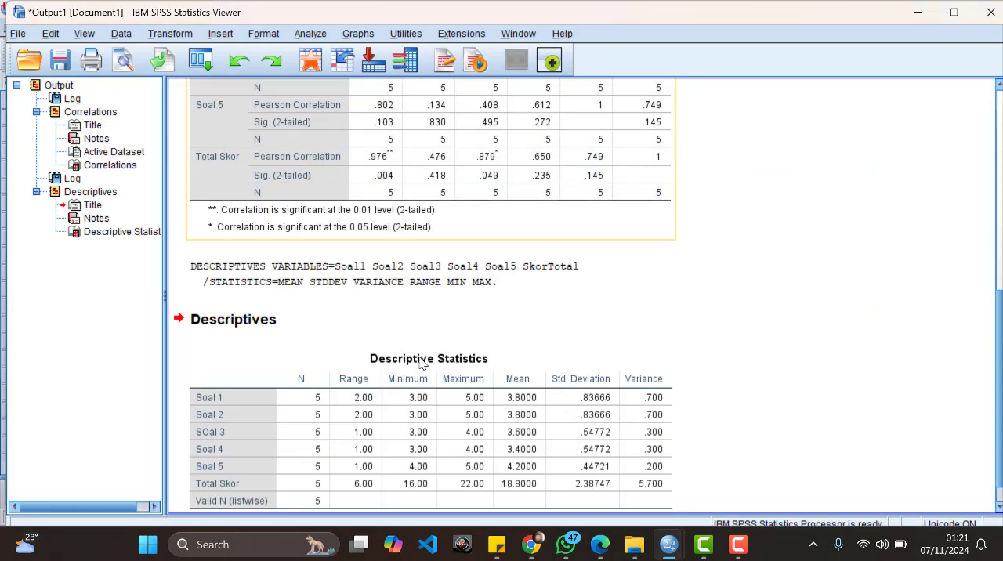
{"action": "scroll", "coordinate": [632, 316], "scroll_direction": "down", "scroll_amount": 1}
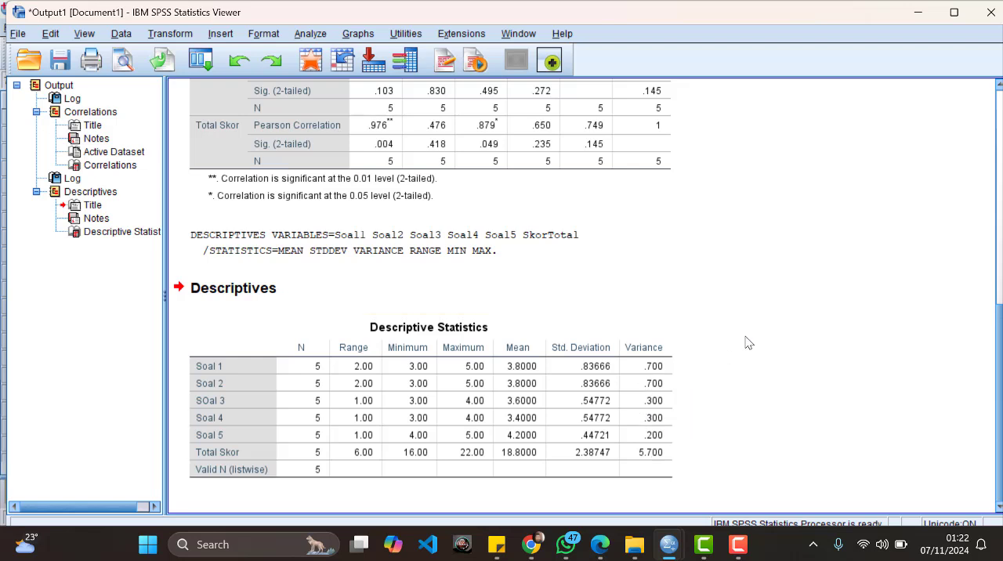
Step: Switch to the course PDF in Edge and examine the Kerjakan and LATIHAN MENGGUNAKAN SPSS exercise tables
{"action": "scroll", "coordinate": [745, 343], "scroll_direction": "up", "scroll_amount": 5}
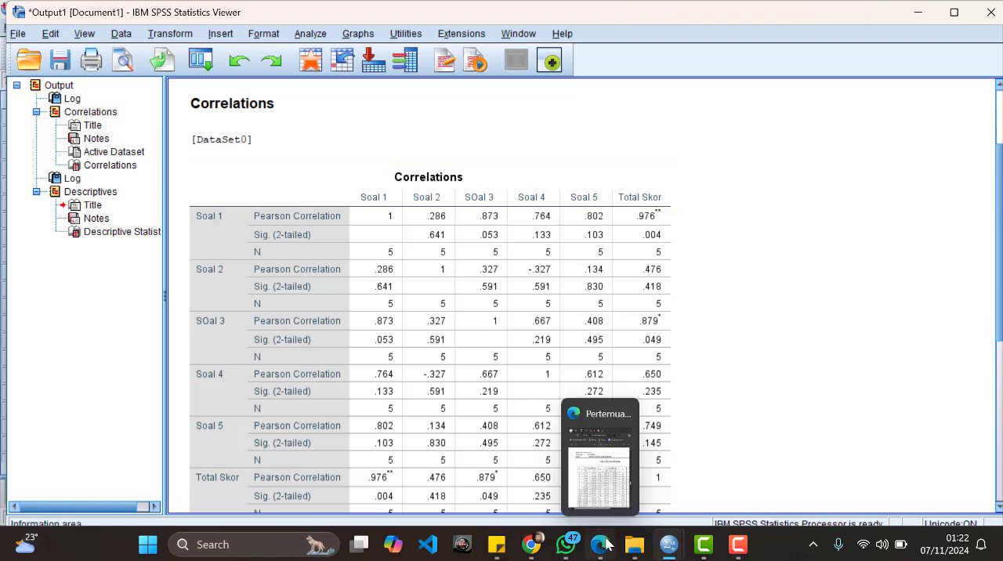
{"action": "left_click", "coordinate": [631, 471]}
{"action": "scroll", "coordinate": [776, 329], "scroll_direction": "down", "scroll_amount": 10}
{"action": "scroll", "coordinate": [784, 320], "scroll_direction": "down", "scroll_amount": 15}
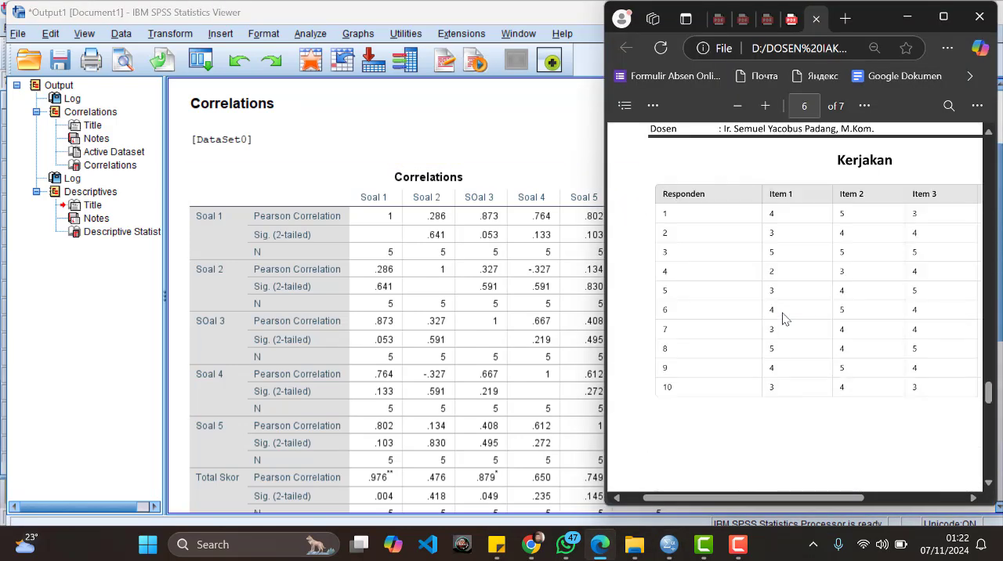
{"action": "scroll", "coordinate": [780, 321], "scroll_direction": "down", "scroll_amount": 3}
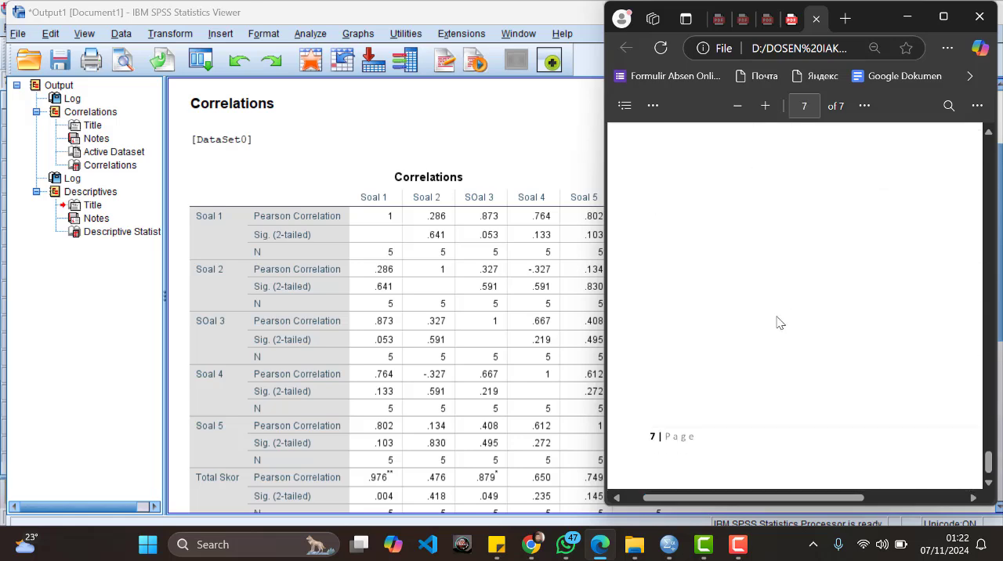
{"action": "scroll", "coordinate": [780, 321], "scroll_direction": "up", "scroll_amount": 10}
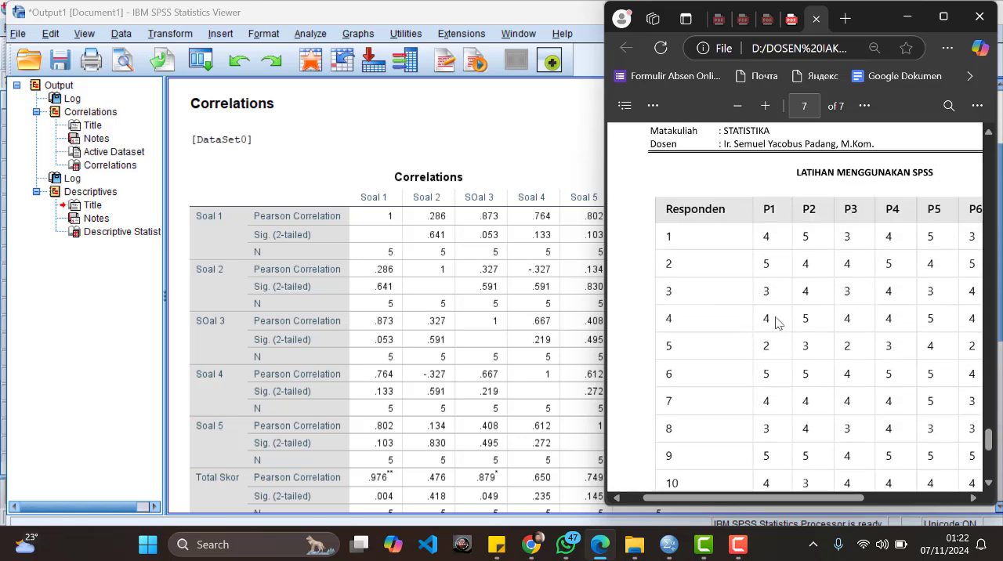
{"action": "left_click_drag", "start_coordinate": [743, 497], "coordinate": [723, 504]}
{"action": "scroll", "coordinate": [758, 380], "scroll_direction": "up", "scroll_amount": 6}
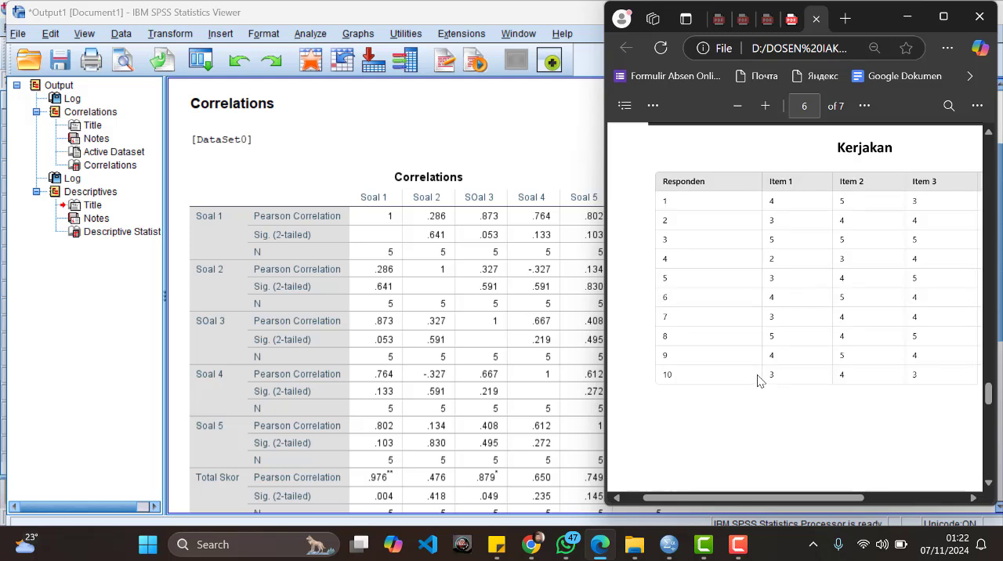
{"action": "mouse_move", "coordinate": [709, 499]}
{"action": "left_mouse_down"}
{"action": "mouse_move", "coordinate": [827, 497]}
{"action": "mouse_move", "coordinate": [708, 510]}
{"action": "left_mouse_up"}
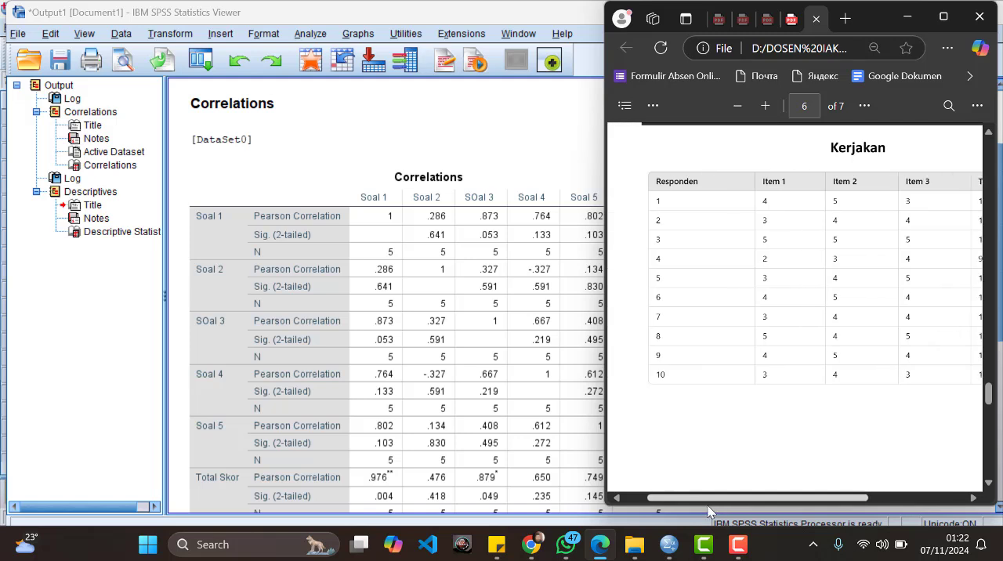
Step: Return to the SPSS output and review the Correlations and Descriptive Statistics results
{"action": "left_click", "coordinate": [118, 296]}
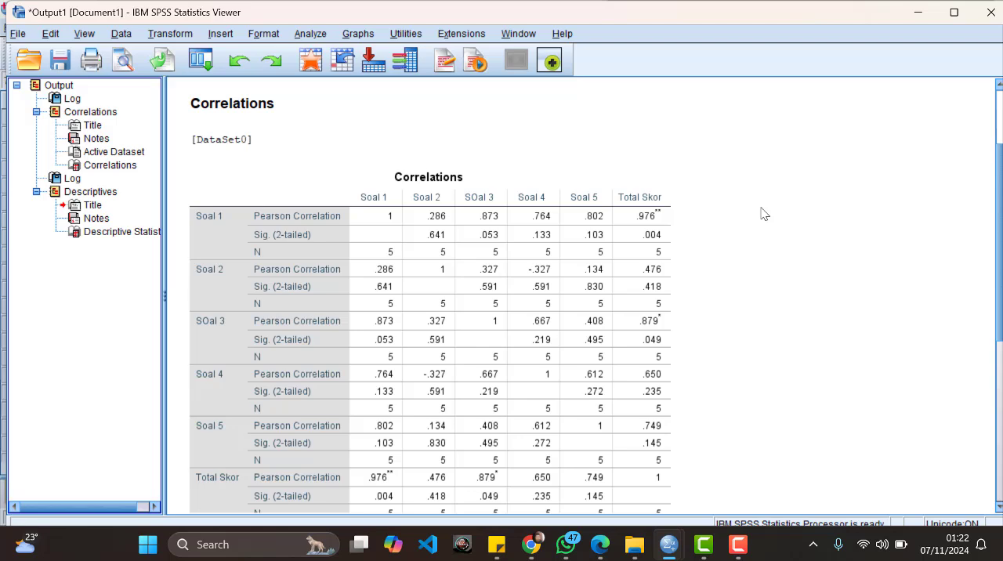
{"action": "scroll", "coordinate": [755, 219], "scroll_direction": "down", "scroll_amount": 3}
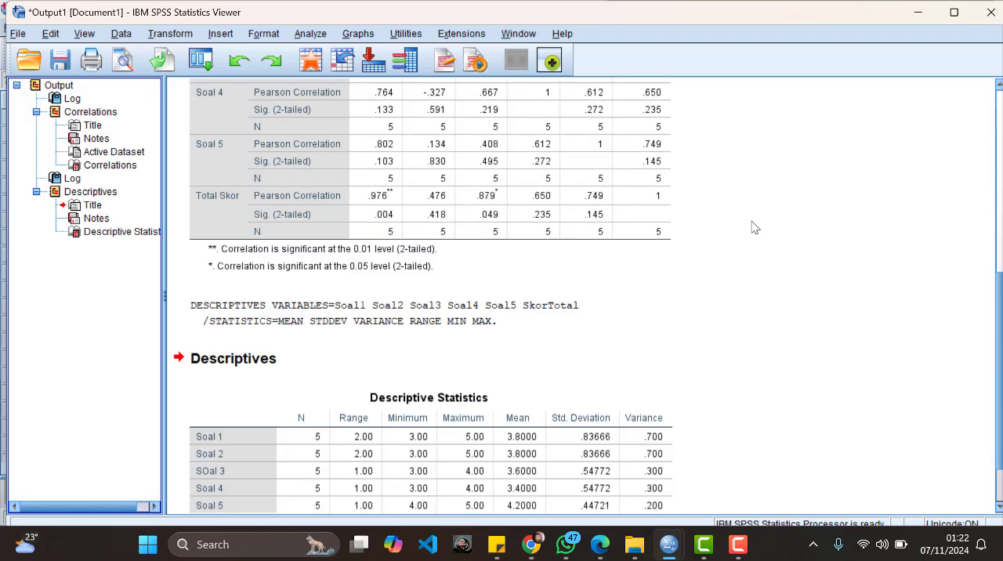
{"action": "scroll", "coordinate": [755, 227], "scroll_direction": "down", "scroll_amount": 1}
{"action": "scroll", "coordinate": [755, 228], "scroll_direction": "up", "scroll_amount": 6}
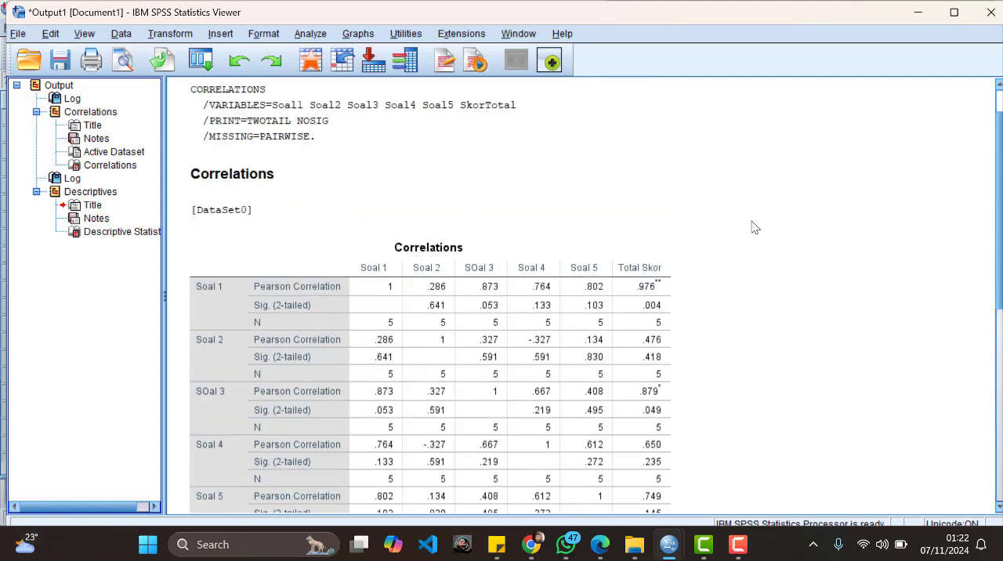
{"action": "scroll", "coordinate": [755, 227], "scroll_direction": "down", "scroll_amount": 6}
{"action": "scroll", "coordinate": [752, 225], "scroll_direction": "up", "scroll_amount": 6}
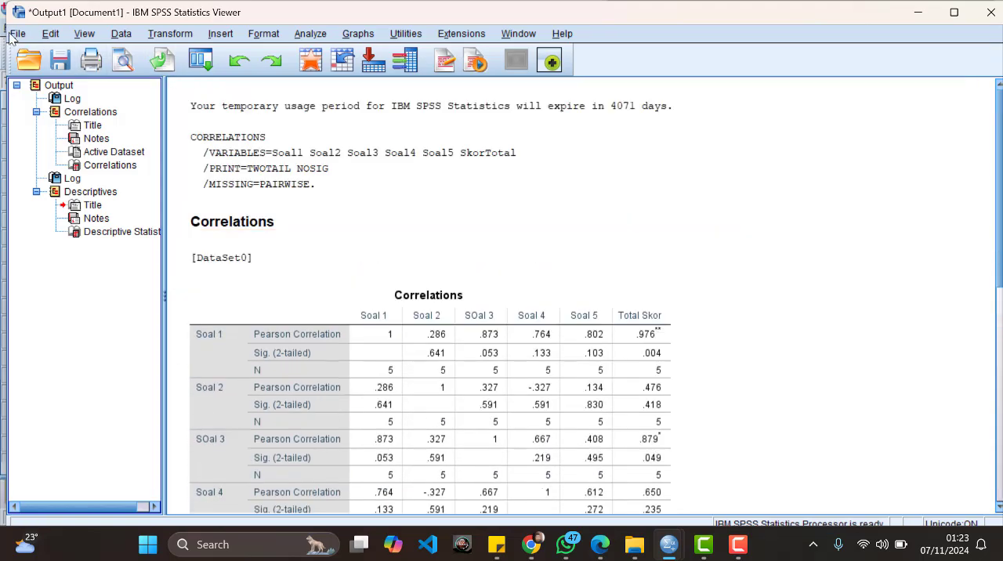
Step: Save the output as the viewer file "latihan spp" in Documents and close its output window
{"action": "left_click", "coordinate": [16, 35]}
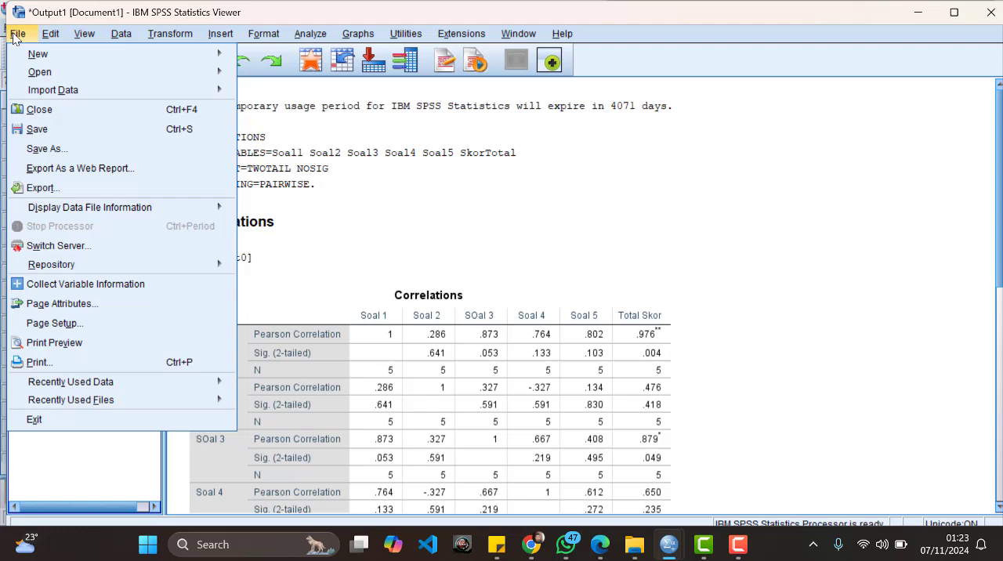
{"action": "left_click", "coordinate": [73, 129]}
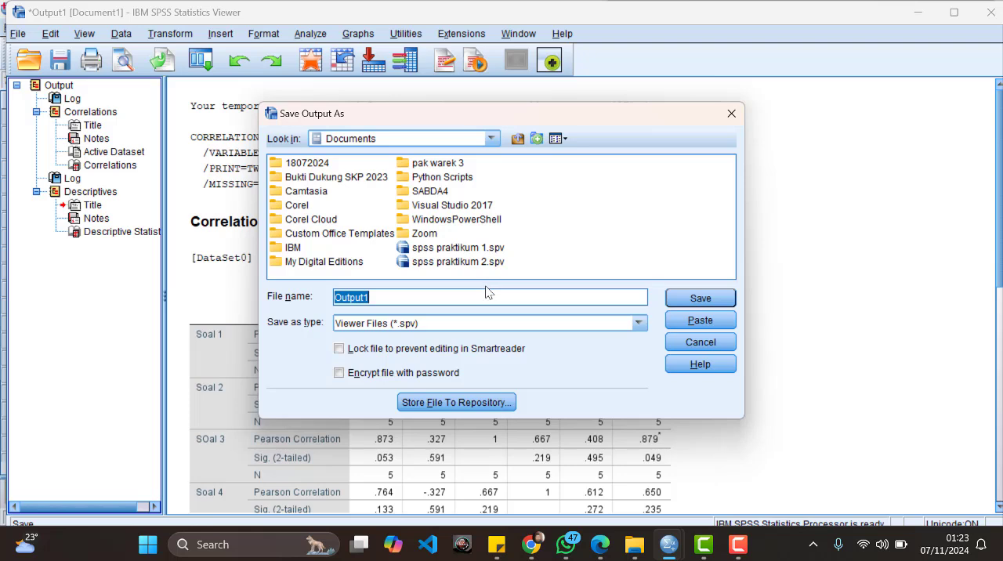
{"action": "type", "text": "latihan spp"}
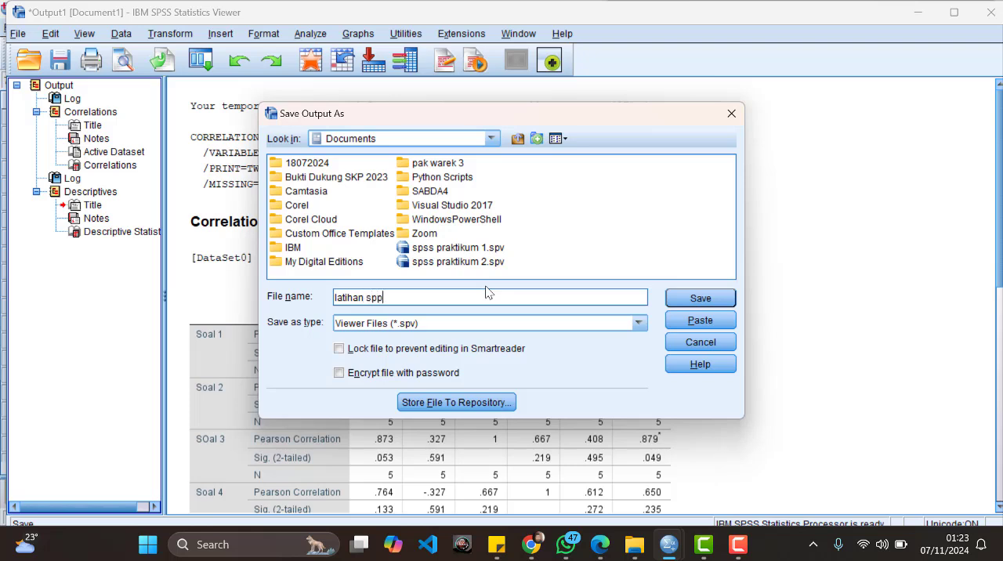
{"action": "left_click", "coordinate": [706, 297]}
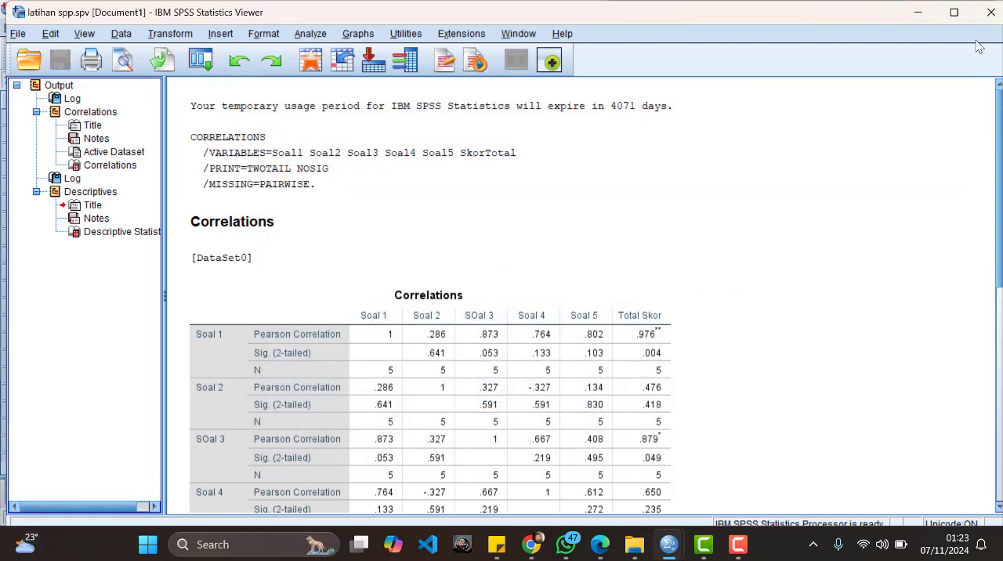
{"action": "left_click", "coordinate": [991, 15]}
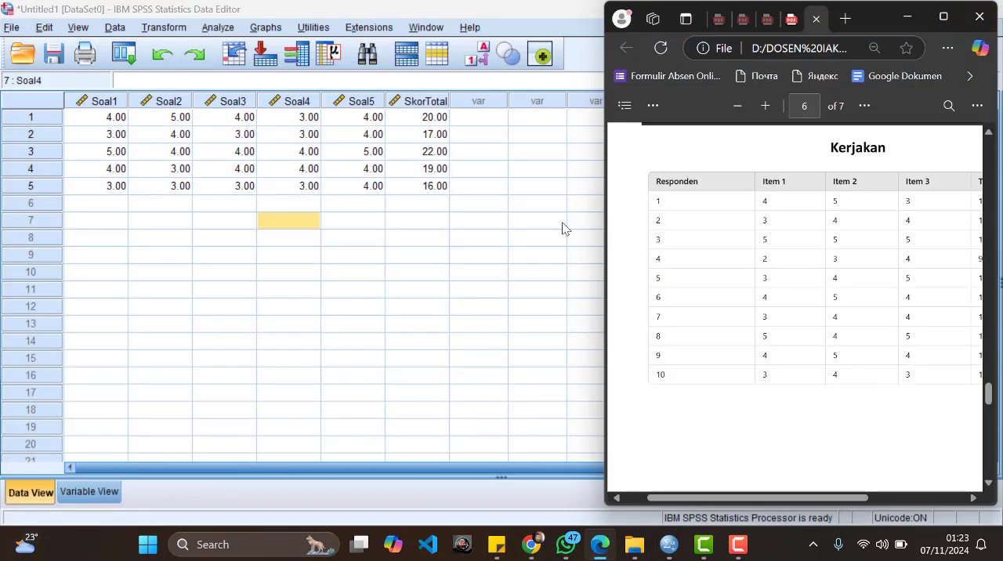
Step: Save the dataset in Documents as an SPSS Statistics (*.sav) file named "latihan spss"
{"action": "left_click", "coordinate": [501, 245]}
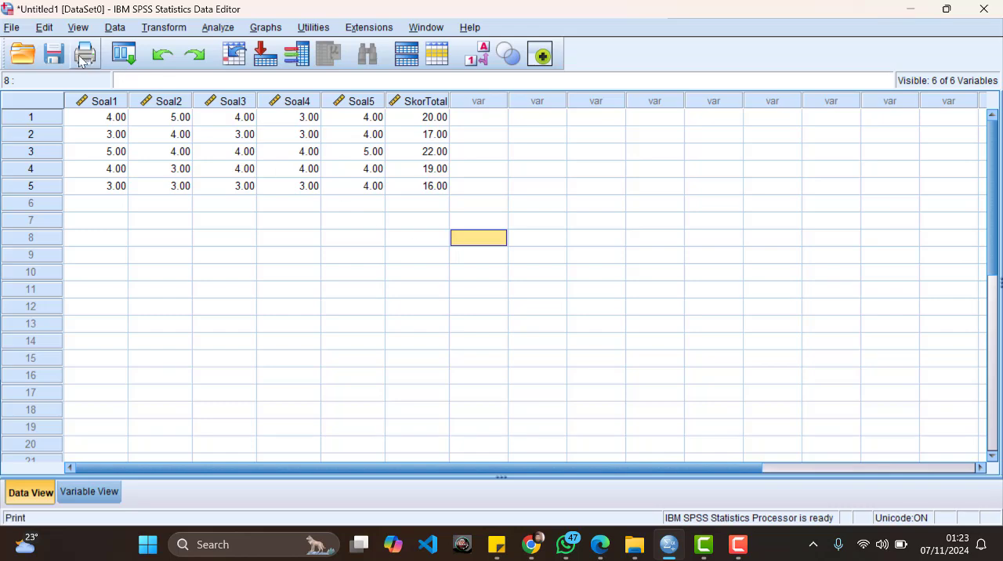
{"action": "left_click", "coordinate": [12, 28]}
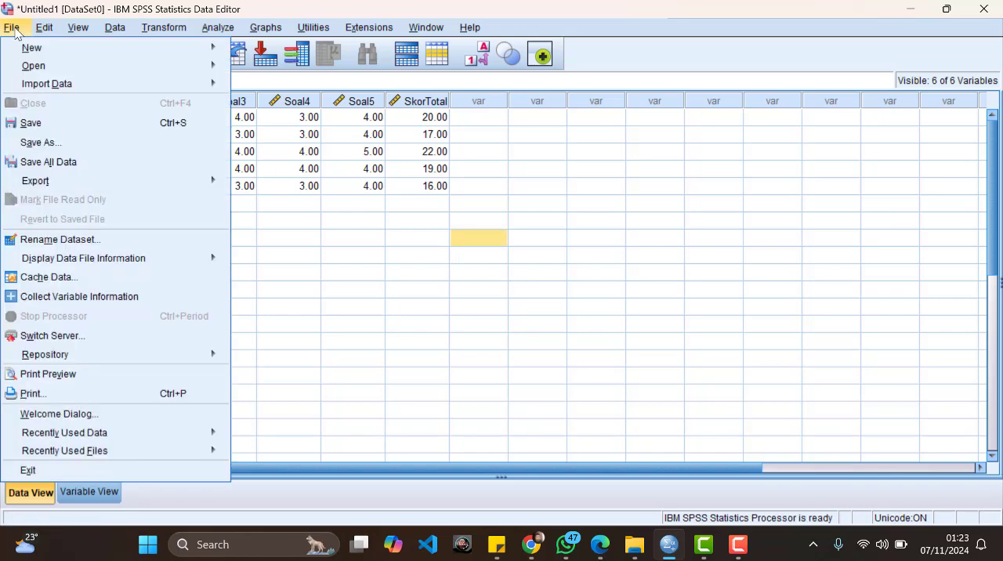
{"action": "left_click", "coordinate": [31, 122]}
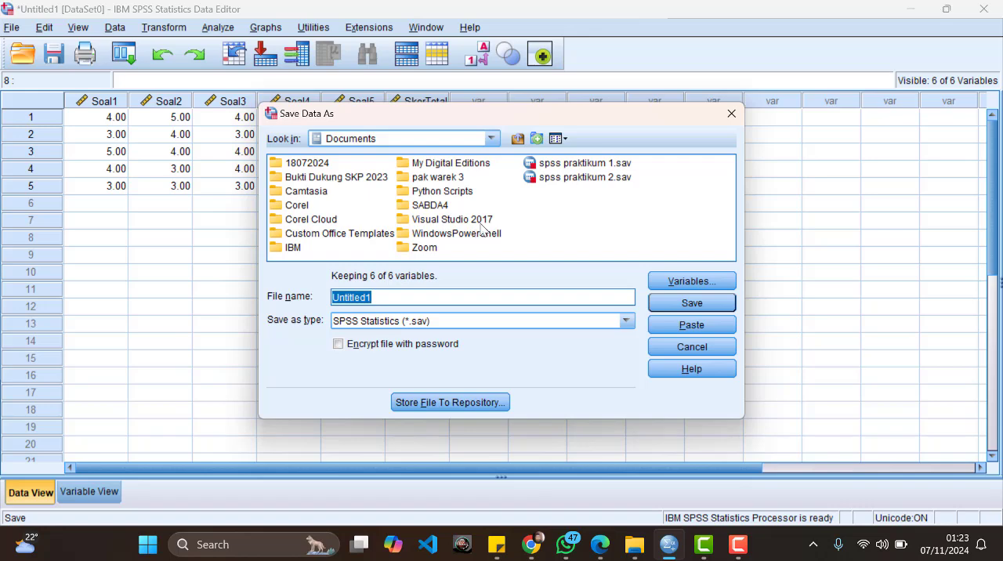
{"action": "left_click_drag", "start_coordinate": [519, 119], "coordinate": [729, 129]}
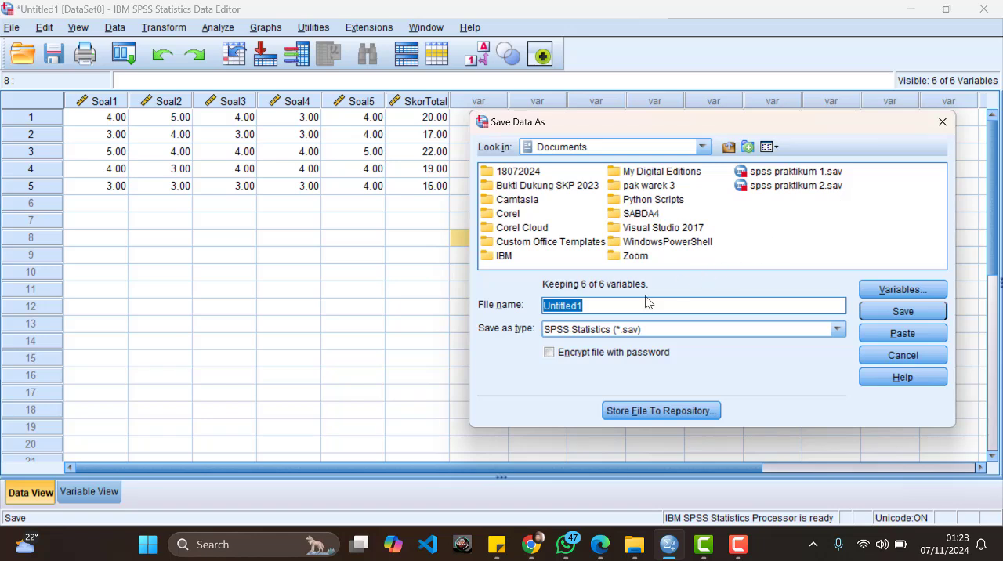
{"action": "type", "text": "latihan spss"}
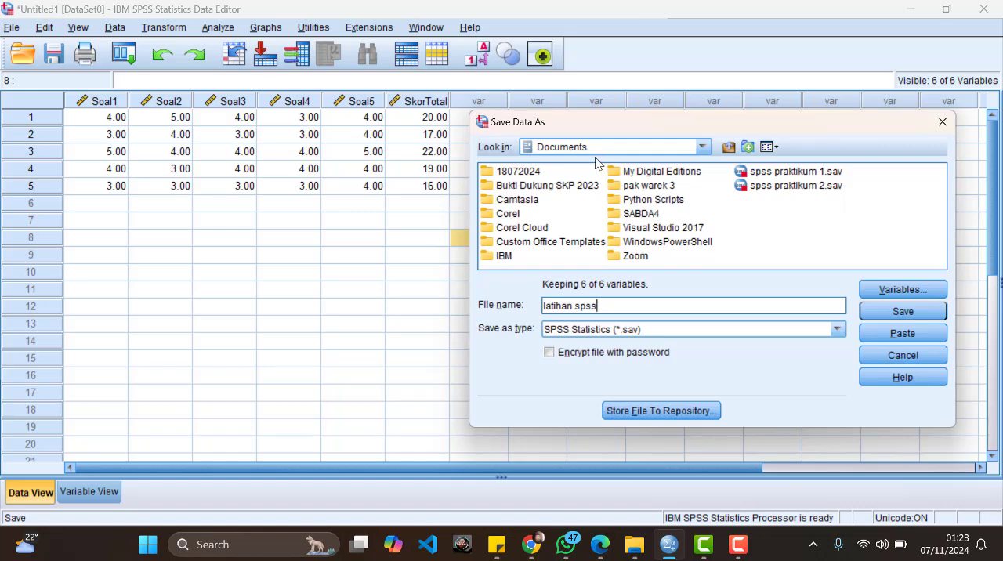
{"action": "left_click", "coordinate": [876, 312]}
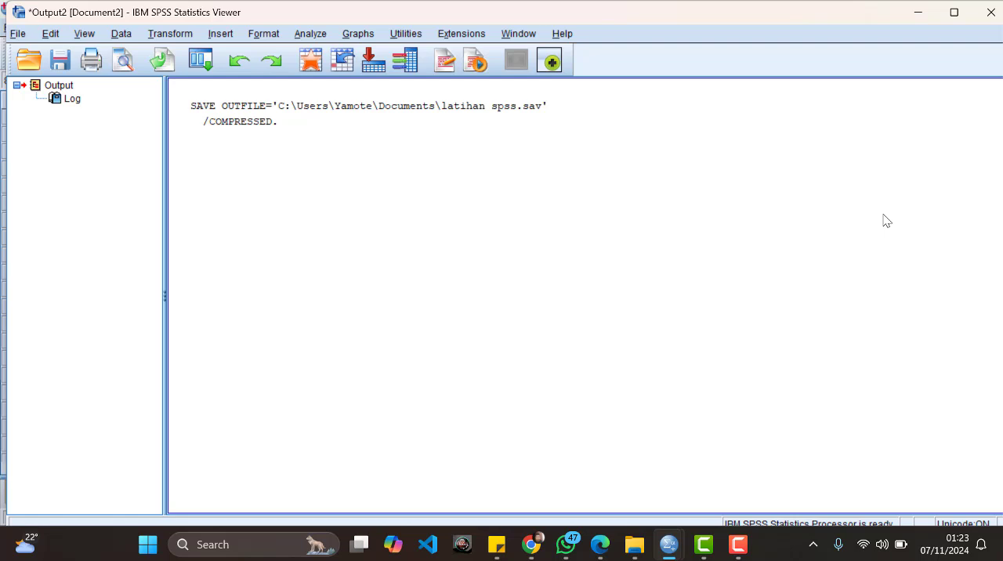
Step: Close the new output window, saving its contents as Output2 in Documents, and exit the data editor
{"action": "left_click", "coordinate": [981, 17]}
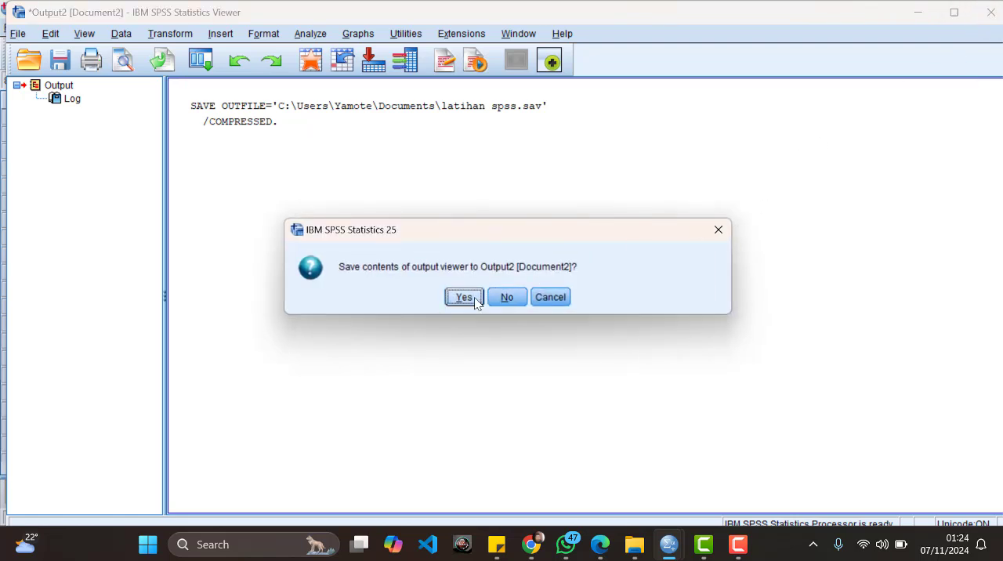
{"action": "left_click", "coordinate": [470, 297]}
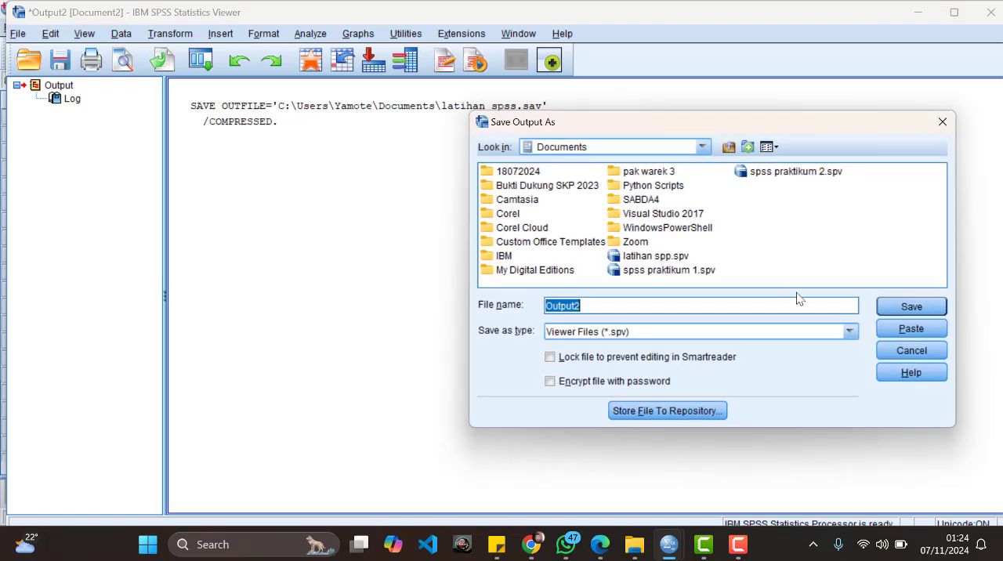
{"action": "left_click", "coordinate": [912, 306]}
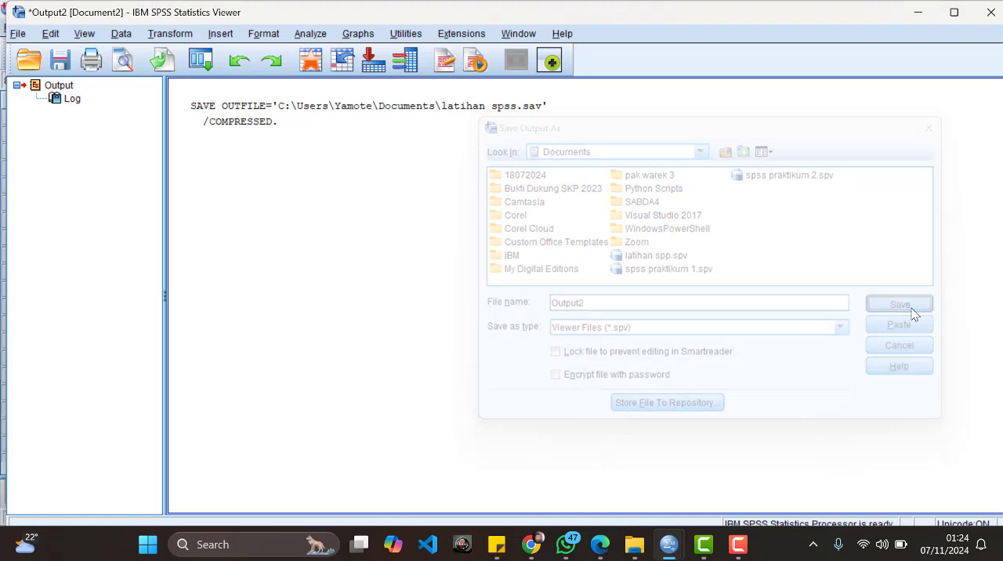
{"action": "left_click", "coordinate": [980, 22]}
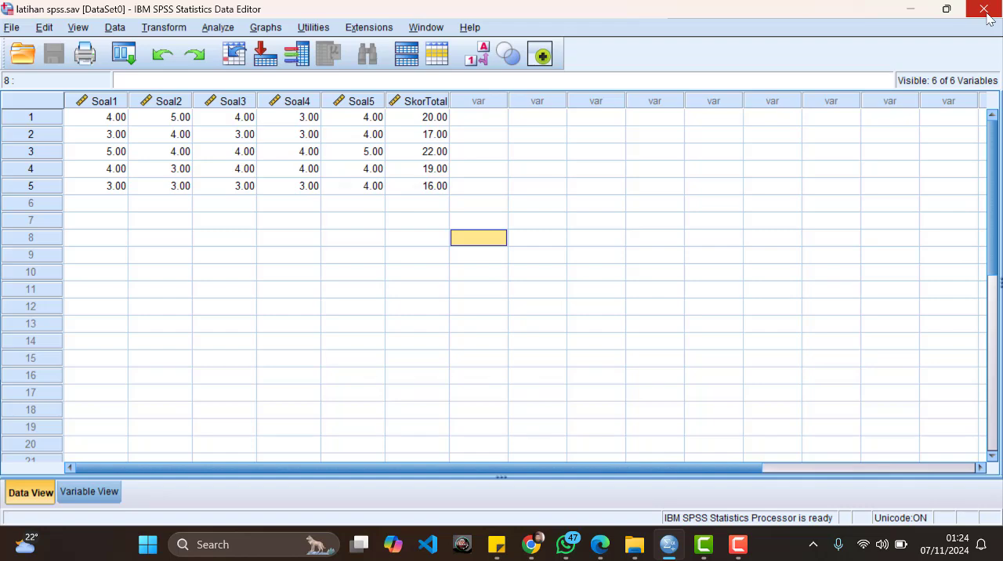
{"action": "left_click", "coordinate": [984, 11]}
{"action": "left_click", "coordinate": [483, 305]}
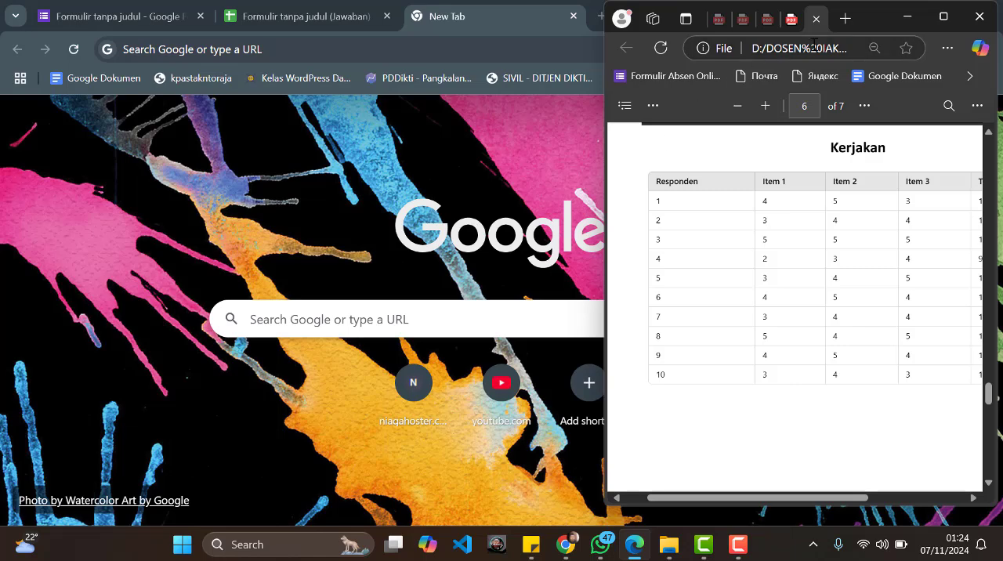
Step: Maximize the course PDF in Edge and examine the Kerjakan table and the P1 to P8 respondent table
{"action": "left_click", "coordinate": [943, 15]}
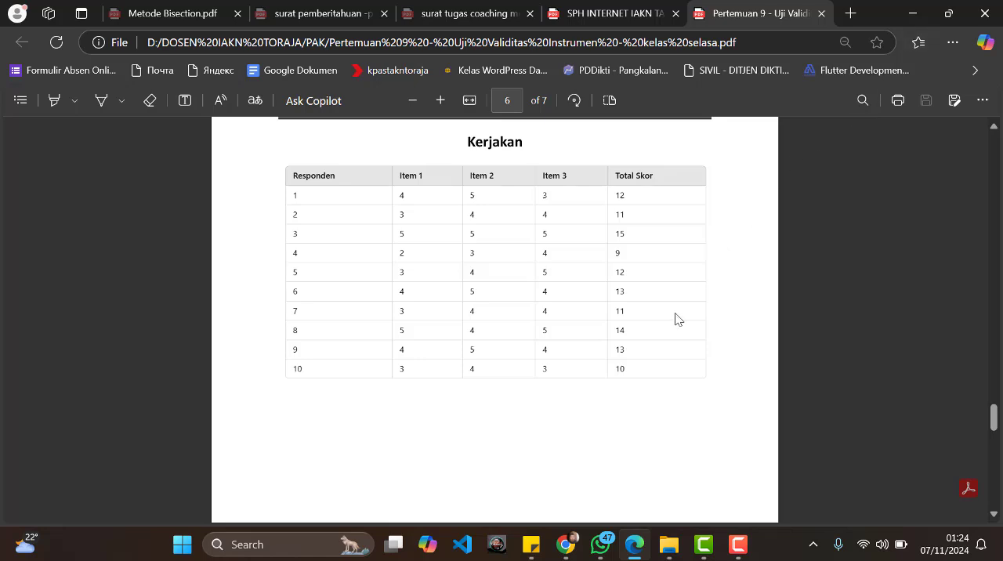
{"action": "scroll", "coordinate": [676, 317], "scroll_direction": "down", "scroll_amount": 10}
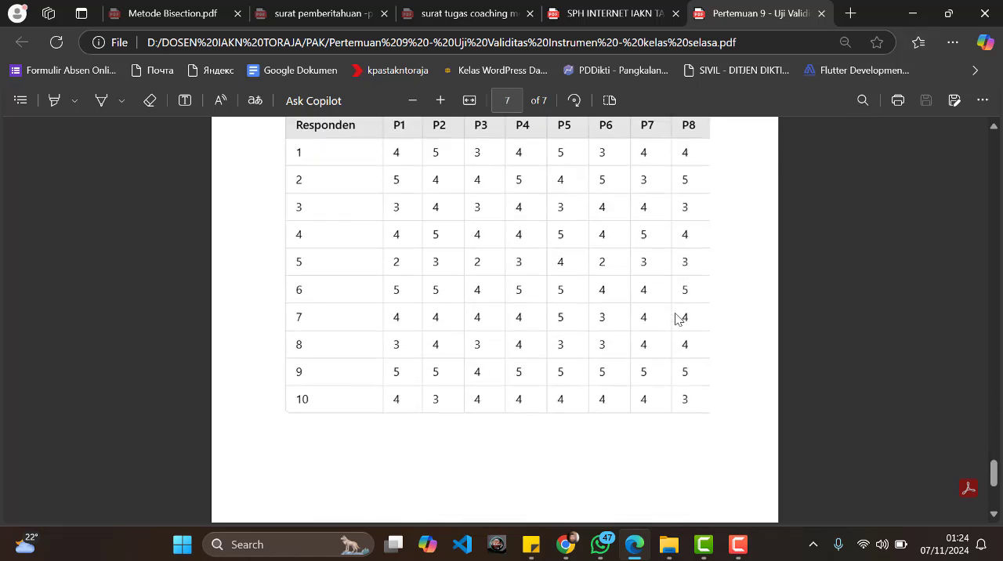
{"action": "mouse_move", "coordinate": [741, 548]}
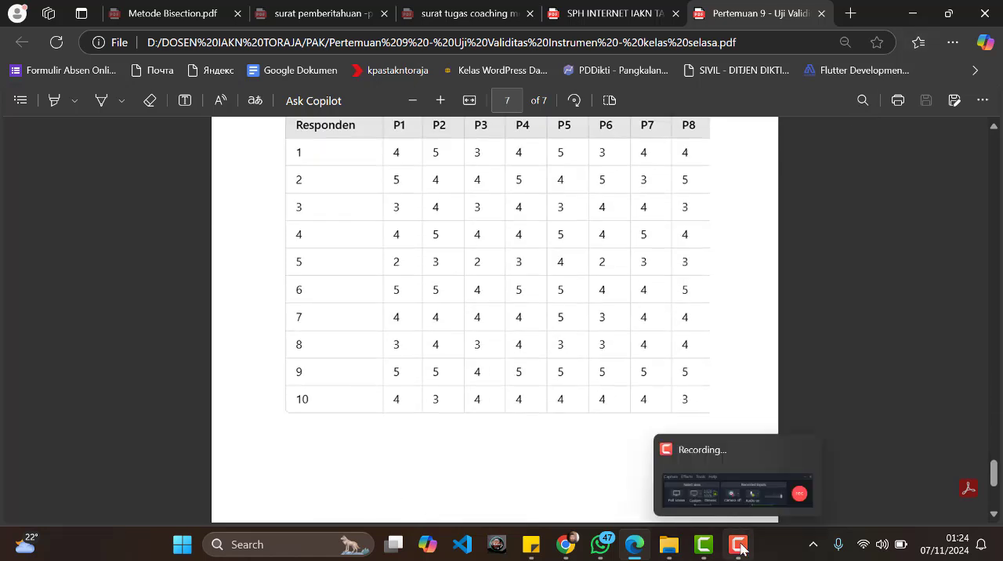